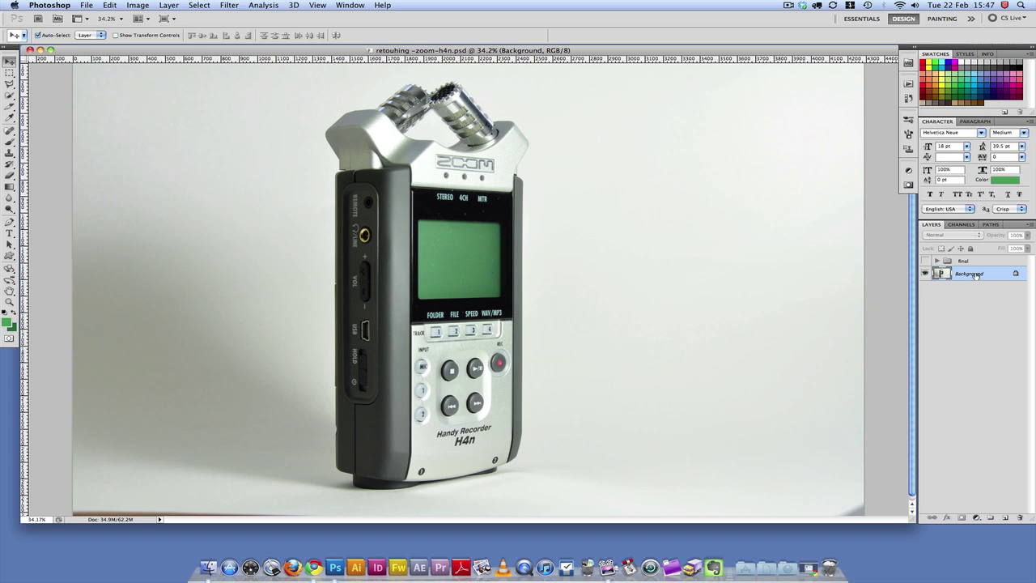
Duplicate the Background layer with Cmd+J to create 'Background copy'
{"action": "key", "text": "super+j"}
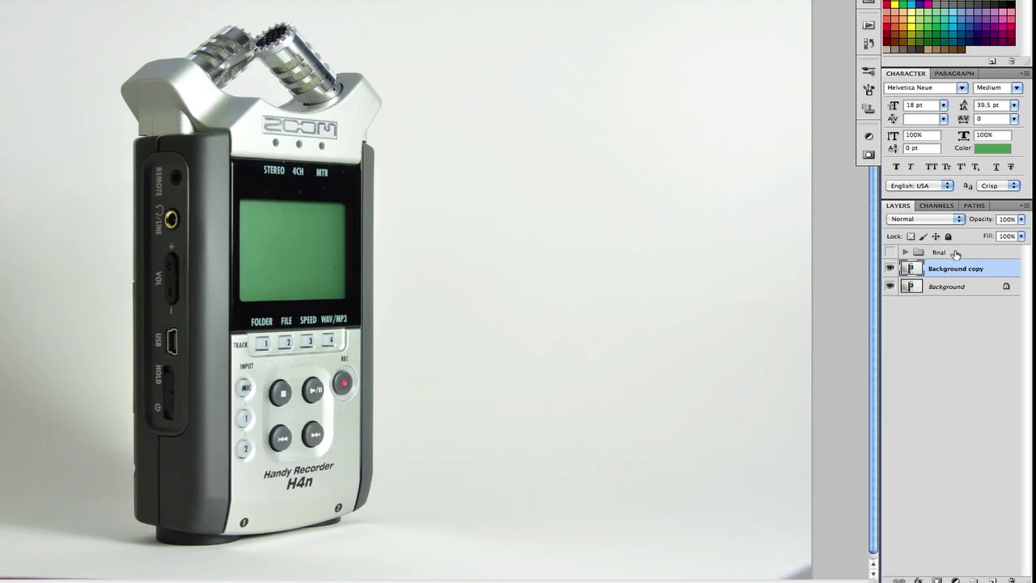
Set Background copy to Soft Light, compare it, merge it down, and duplicate Background again
{"action": "left_click", "coordinate": [959, 220]}
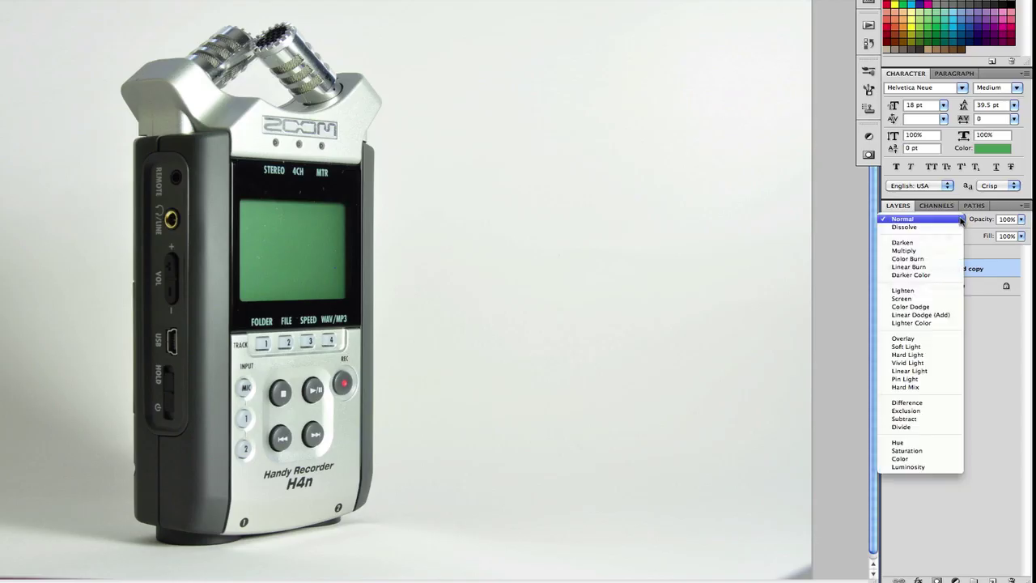
{"action": "left_click", "coordinate": [928, 349]}
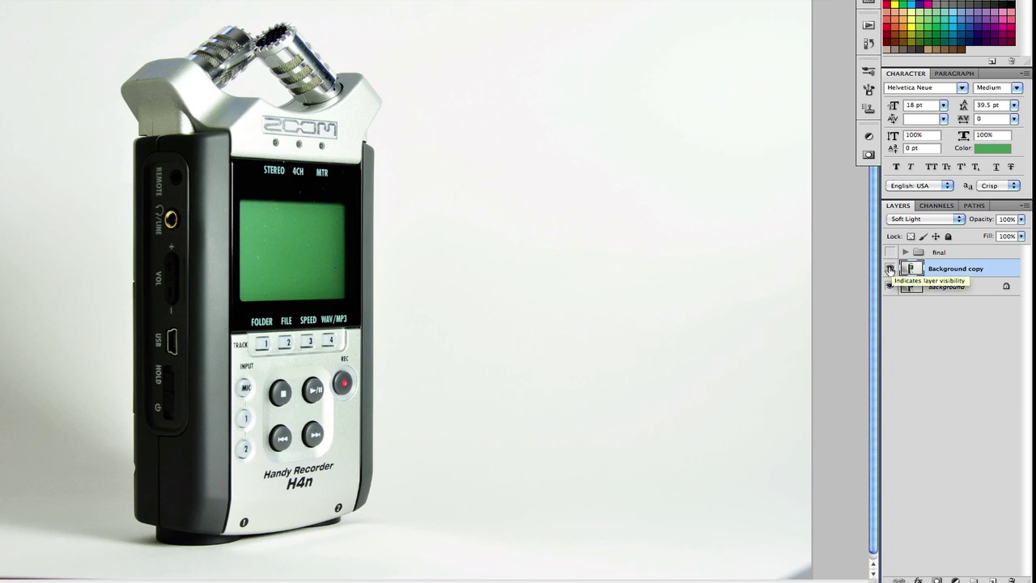
{"action": "left_click", "coordinate": [889, 269]}
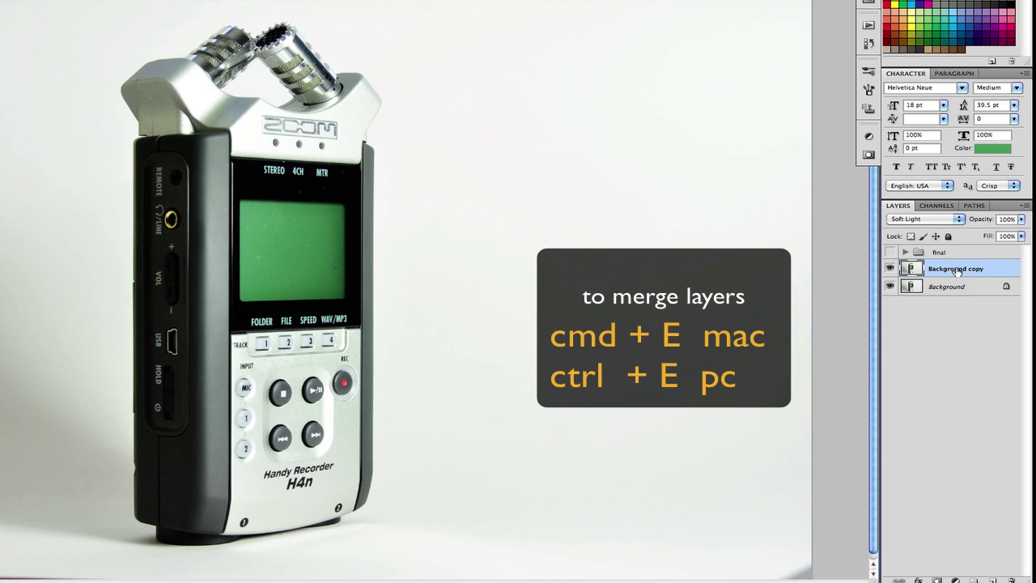
{"action": "key", "text": "super+e"}
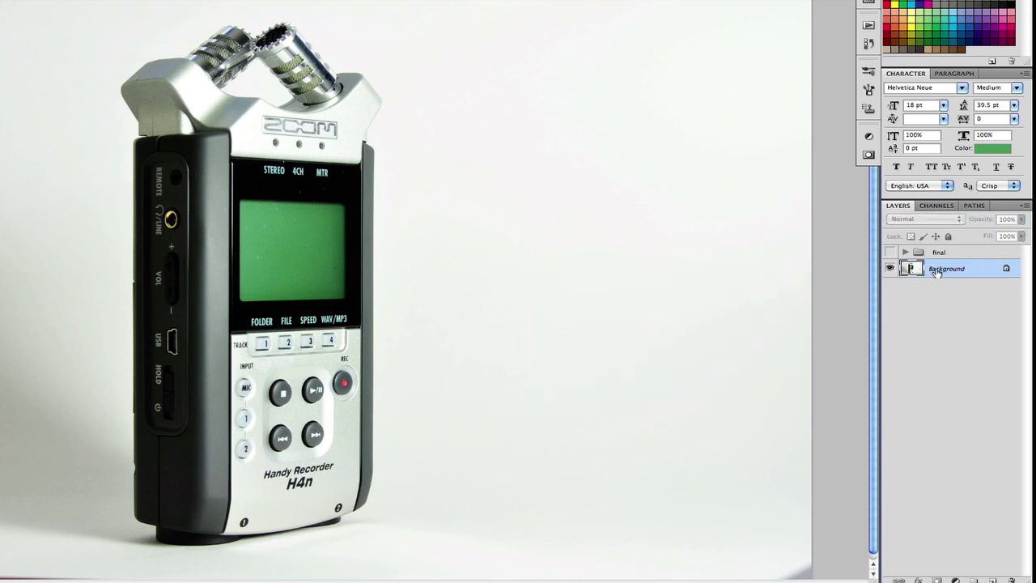
{"action": "key", "text": "super+z"}
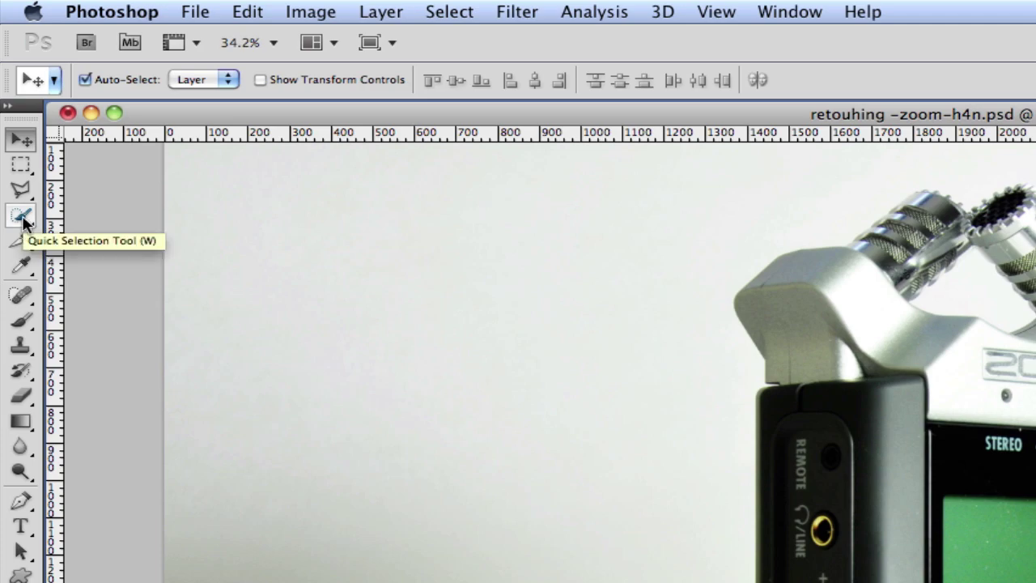
Quick-select the recorder's dark left side panel and silver front face
{"action": "left_click", "coordinate": [23, 220]}
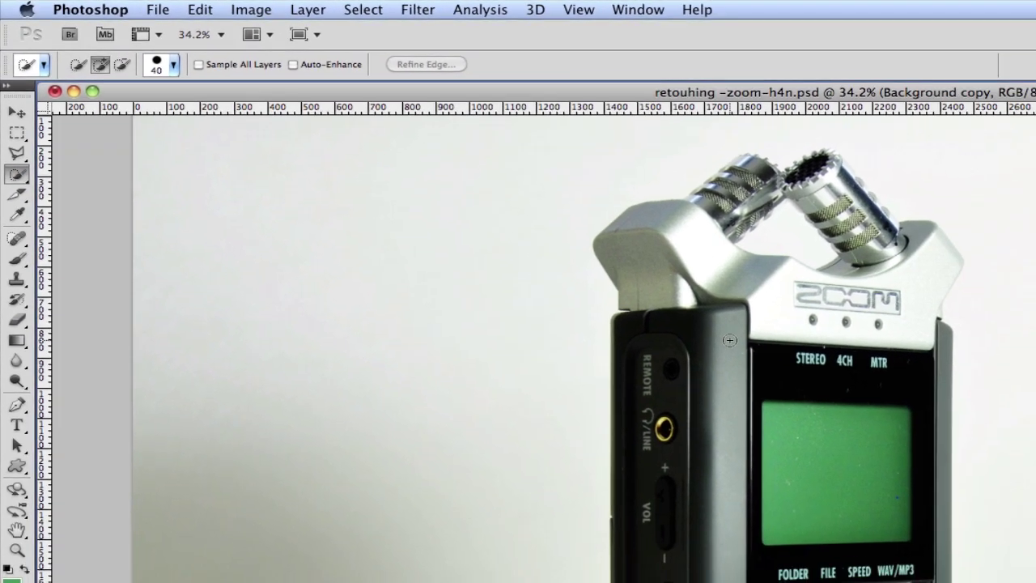
{"action": "left_click_drag", "start_coordinate": [729, 340], "coordinate": [699, 582]}
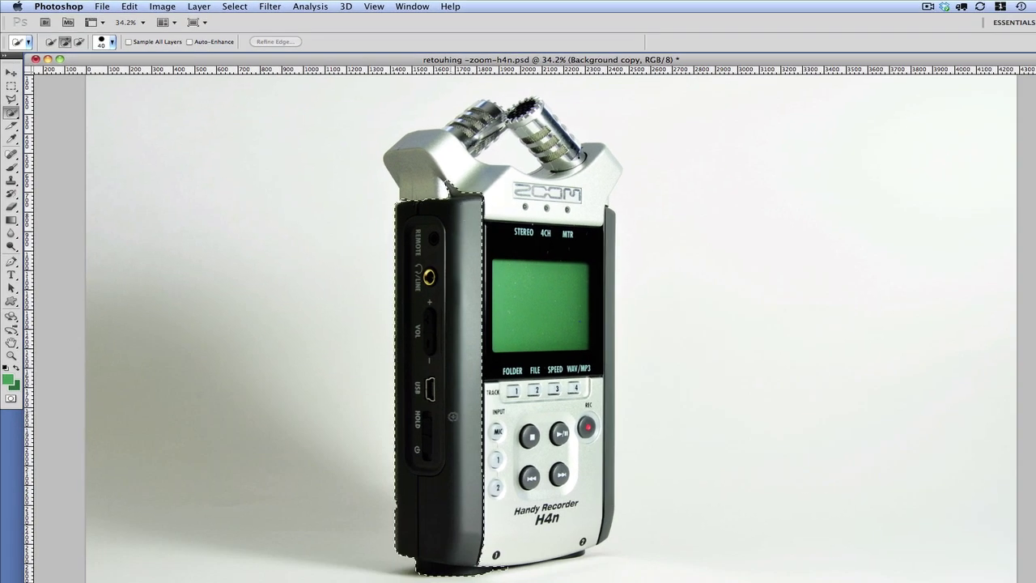
{"action": "mouse_move", "coordinate": [453, 416]}
{"action": "left_mouse_down"}
{"action": "mouse_move", "coordinate": [495, 534]}
{"action": "mouse_move", "coordinate": [511, 513]}
{"action": "mouse_move", "coordinate": [541, 518]}
{"action": "mouse_move", "coordinate": [586, 429]}
{"action": "mouse_move", "coordinate": [526, 166]}
{"action": "left_mouse_up"}
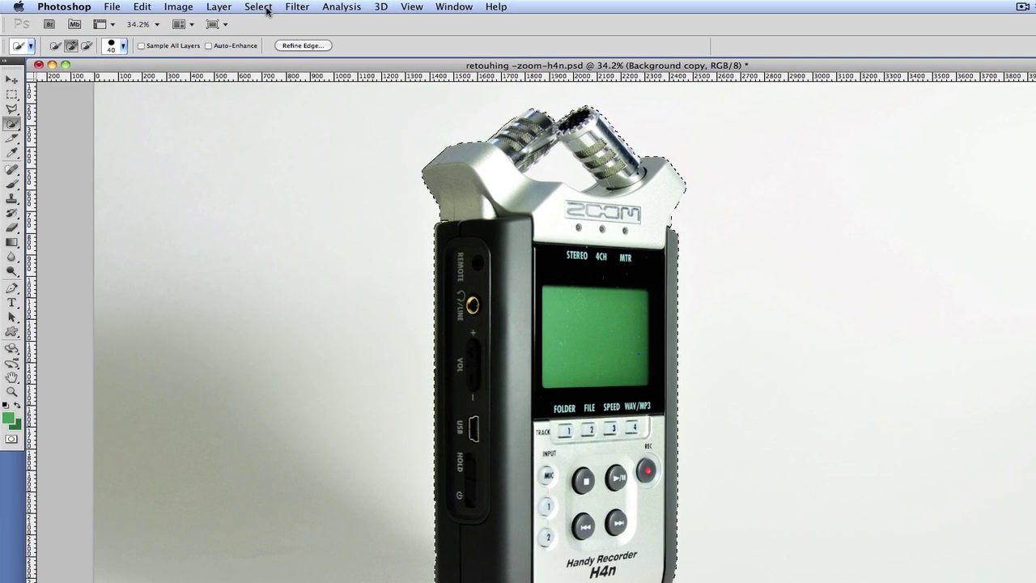
Feather the recorder selection with a 10-pixel radius
{"action": "left_click", "coordinate": [260, 6]}
{"action": "mouse_move", "coordinate": [297, 165]}
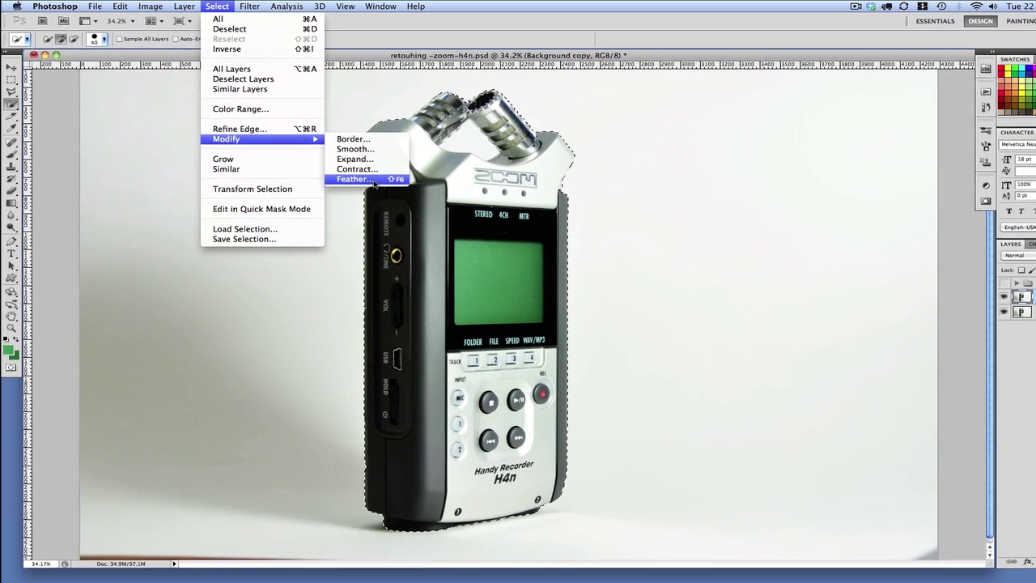
{"action": "left_click", "coordinate": [432, 208]}
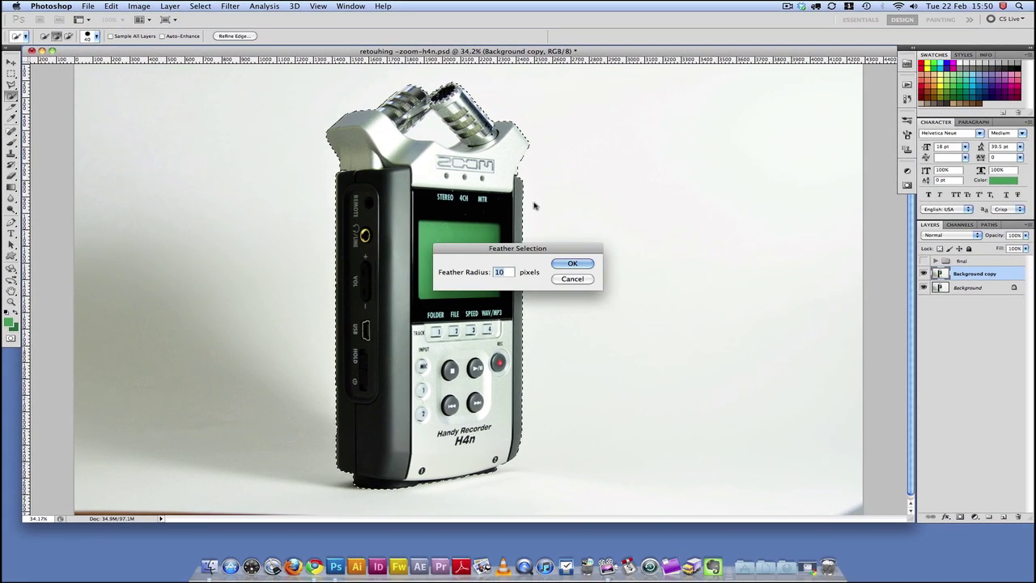
{"action": "left_click", "coordinate": [590, 267]}
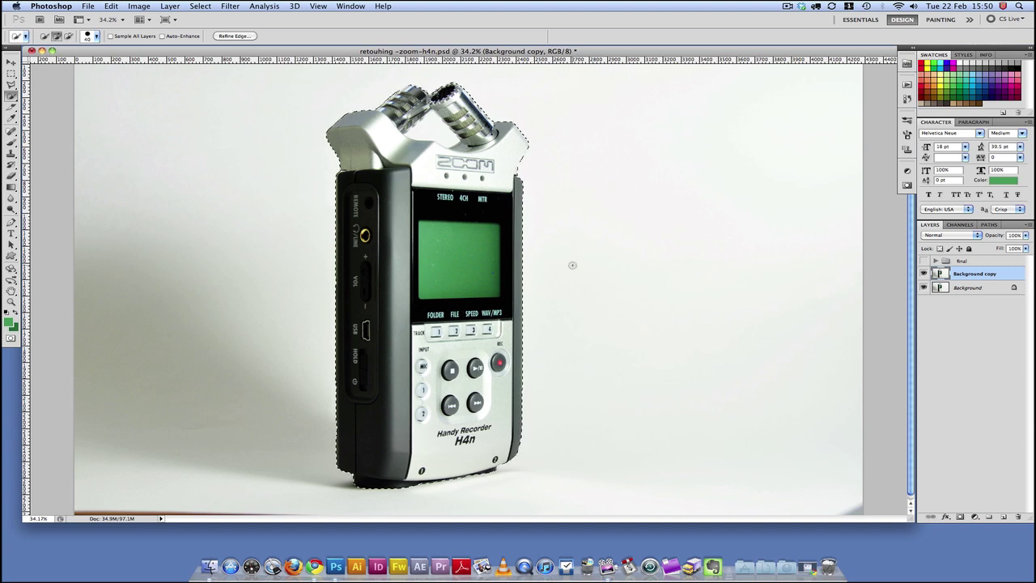
Copy the feathered recorder onto Layer 3 and toggle the background layers to check the cutout
{"action": "key", "text": "super+j"}
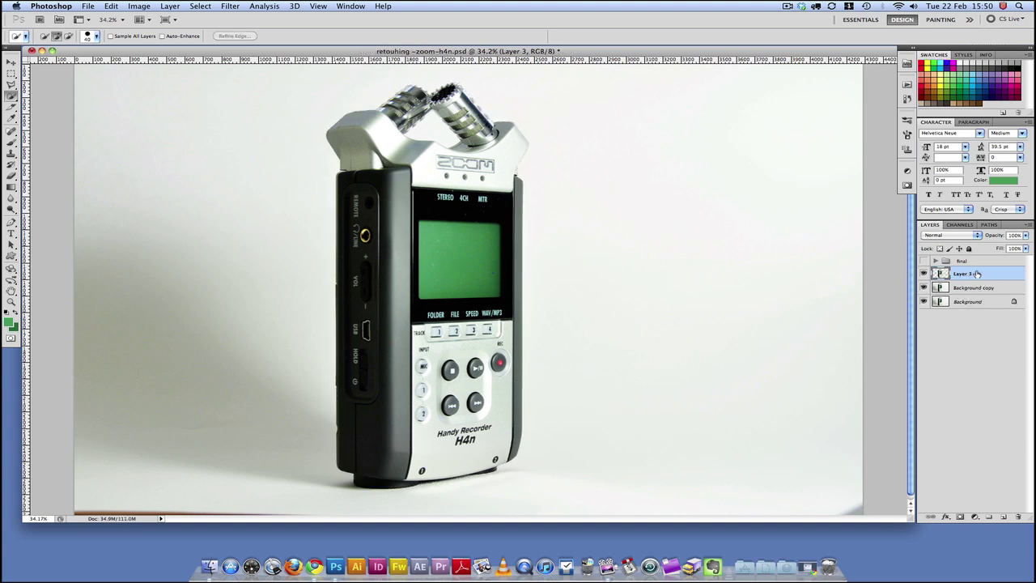
{"action": "left_click", "coordinate": [923, 287]}
{"action": "left_click", "coordinate": [926, 301]}
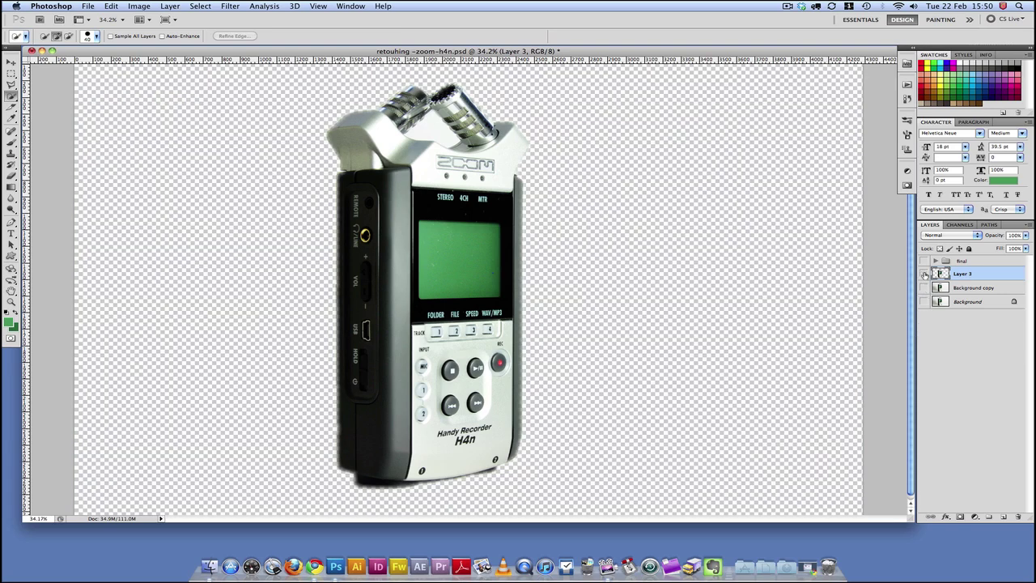
{"action": "left_click", "coordinate": [923, 274]}
{"action": "left_click", "coordinate": [923, 274]}
{"action": "left_click_drag", "start_coordinate": [924, 287], "coordinate": [924, 301]}
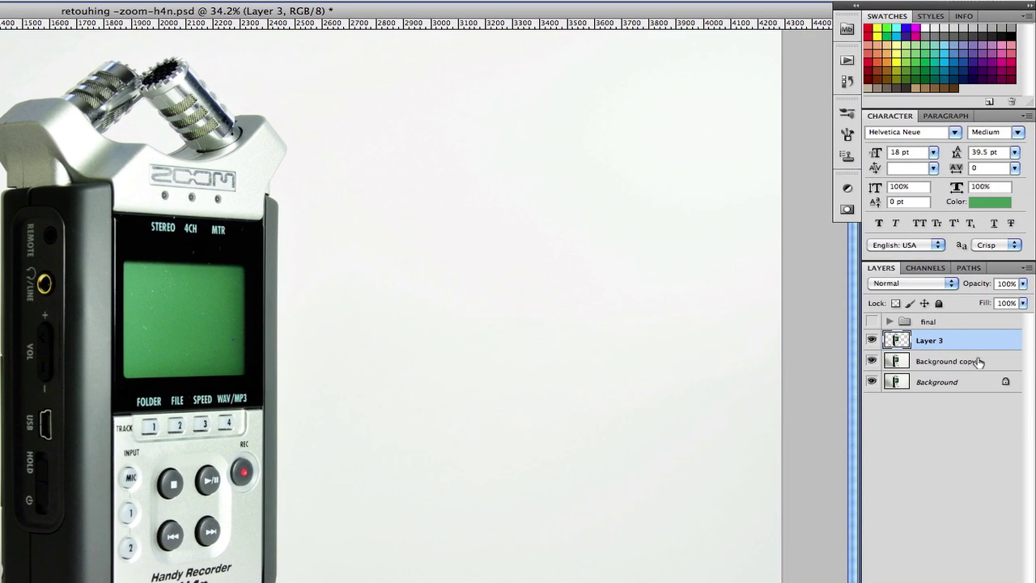
Add Layer 4 above Background copy and fill it with white
{"action": "left_click", "coordinate": [968, 366]}
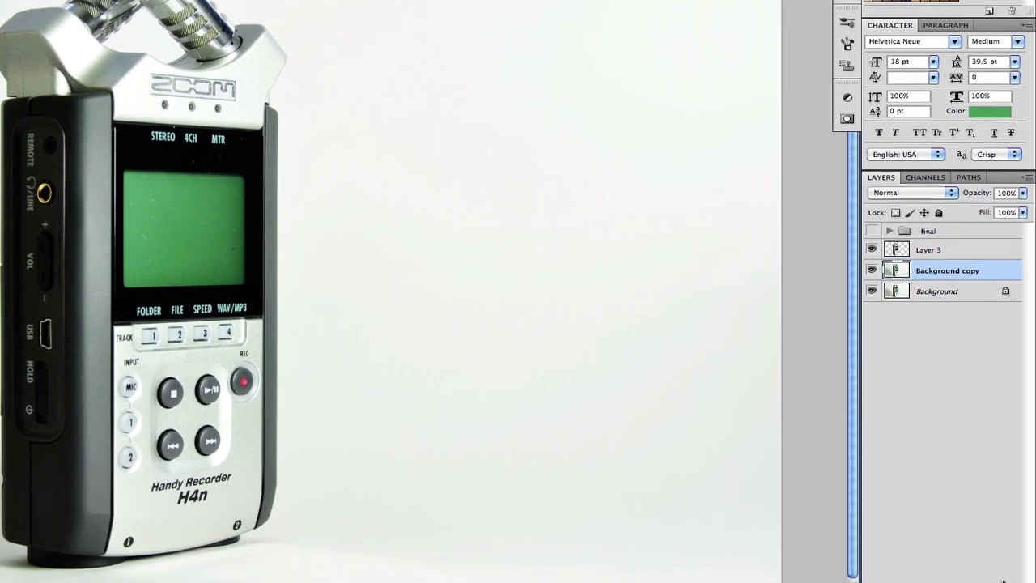
{"action": "left_click", "coordinate": [990, 572]}
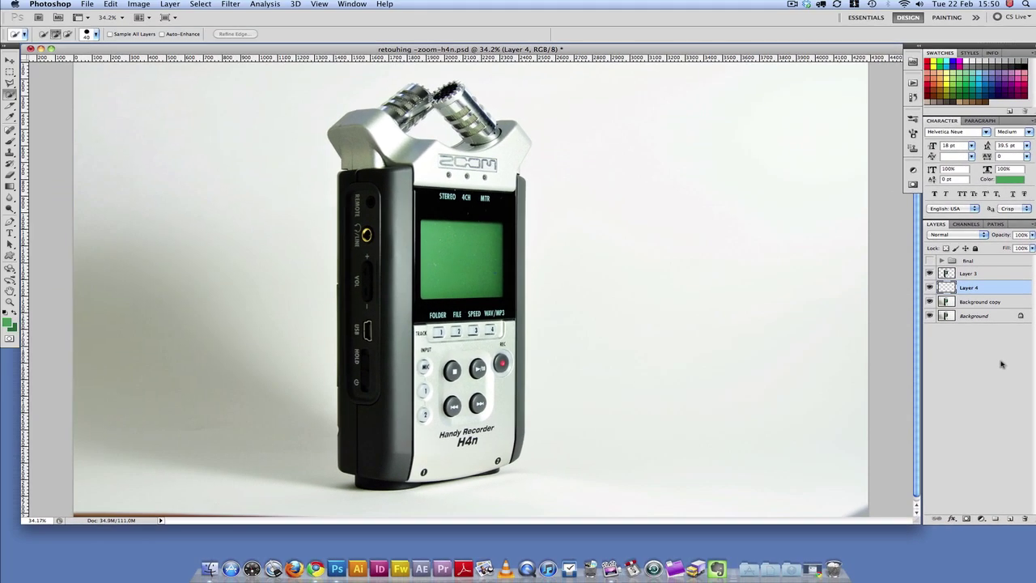
{"action": "key", "text": "d"}
{"action": "key", "text": "super+BackSpace"}
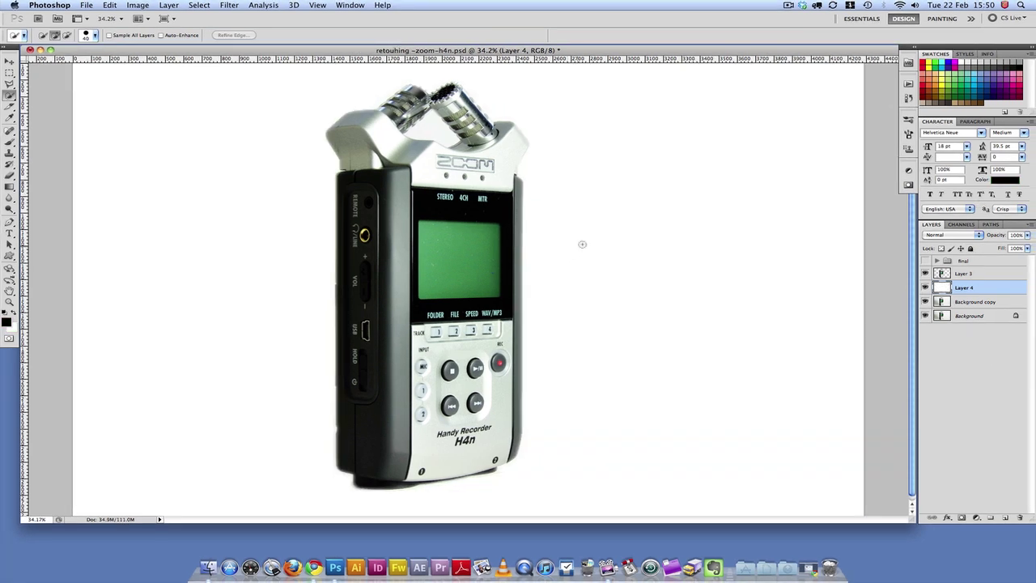
{"action": "left_click", "coordinate": [981, 275]}
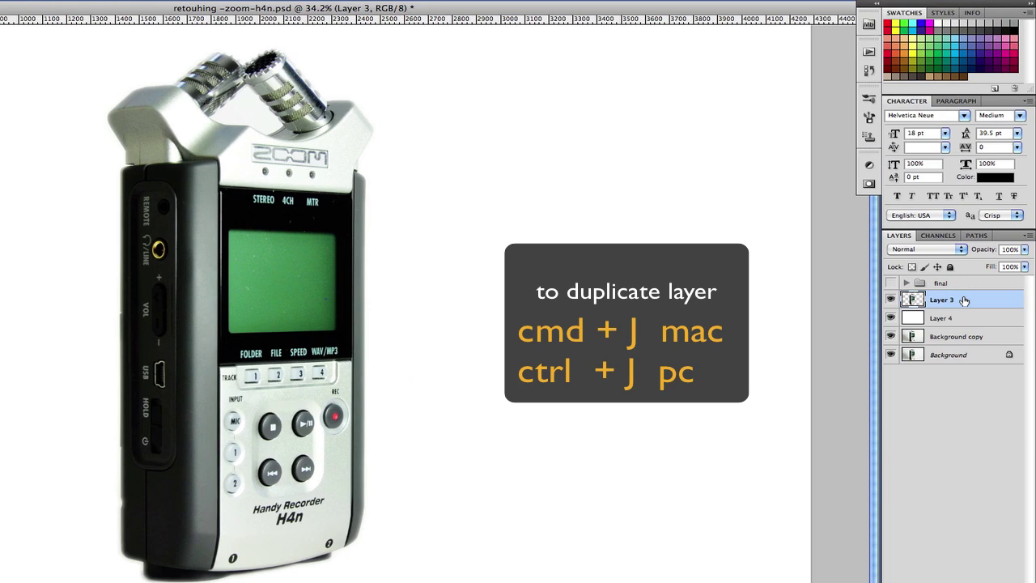
Duplicate Layer 3 and squash the copy into a thin 2.30%-high strip
{"action": "key", "text": "super+j"}
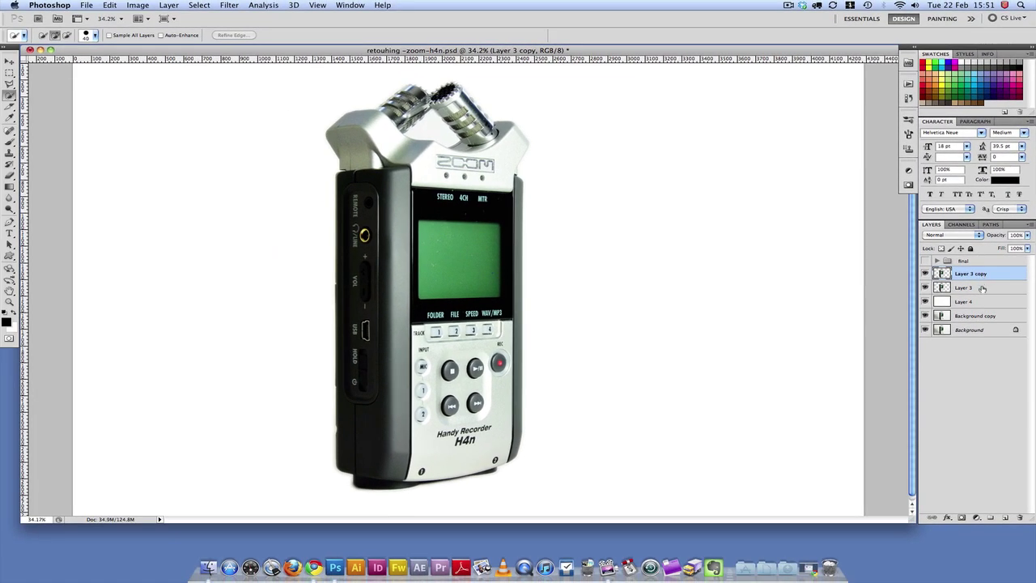
{"action": "left_click", "coordinate": [981, 289]}
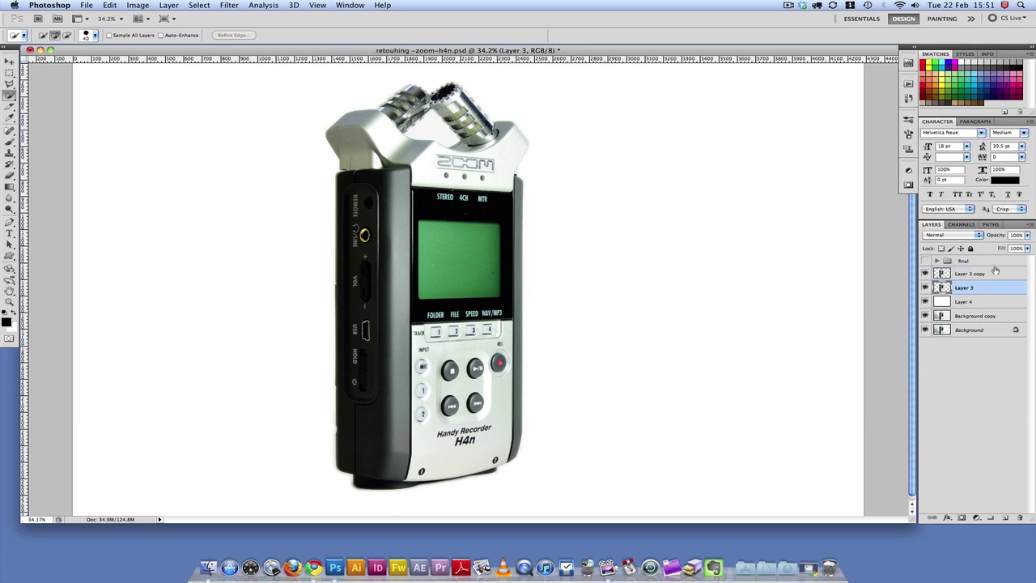
{"action": "left_click", "coordinate": [995, 273]}
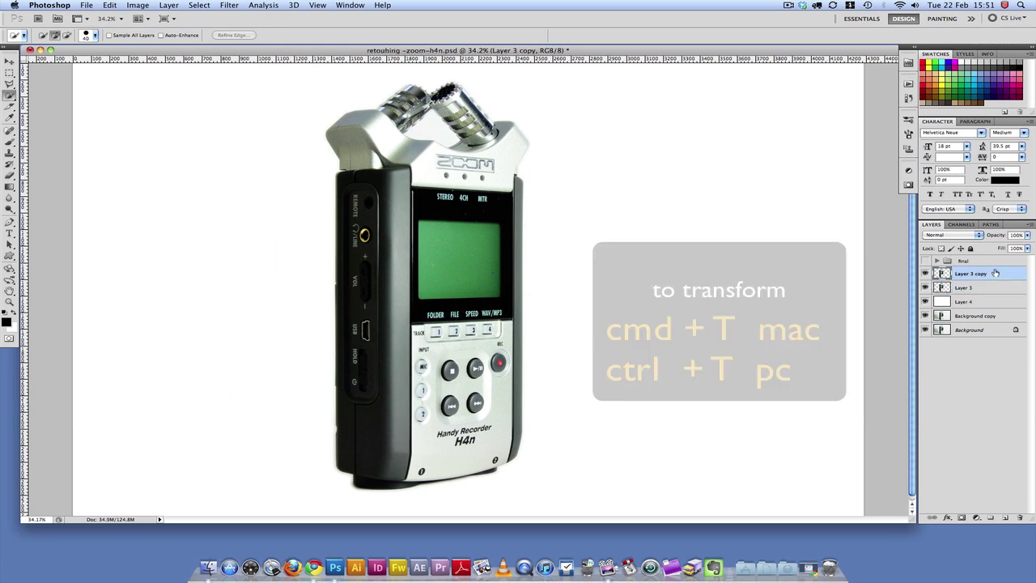
{"action": "key", "text": "super+t"}
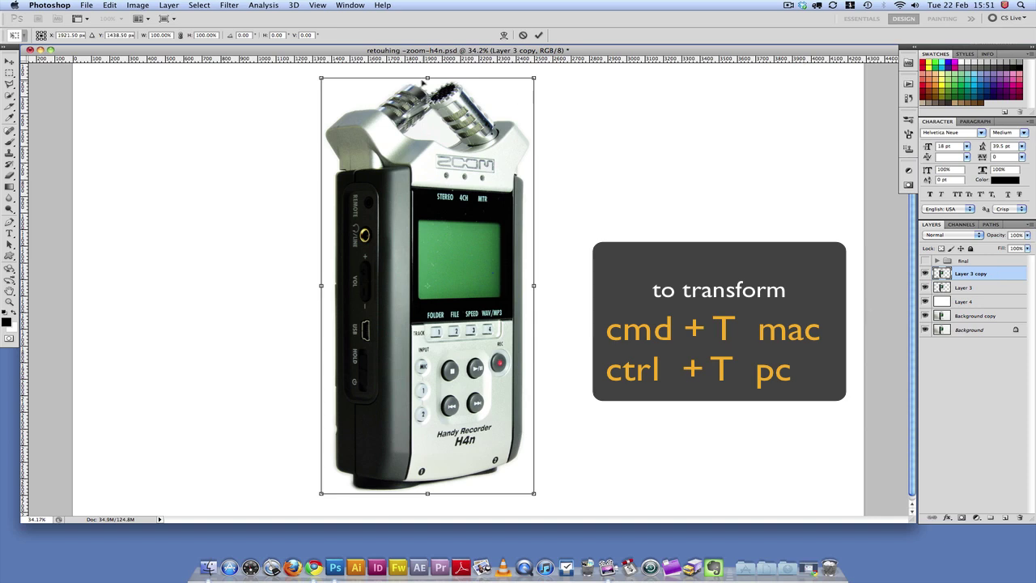
{"action": "left_click_drag", "start_coordinate": [426, 79], "coordinate": [427, 484]}
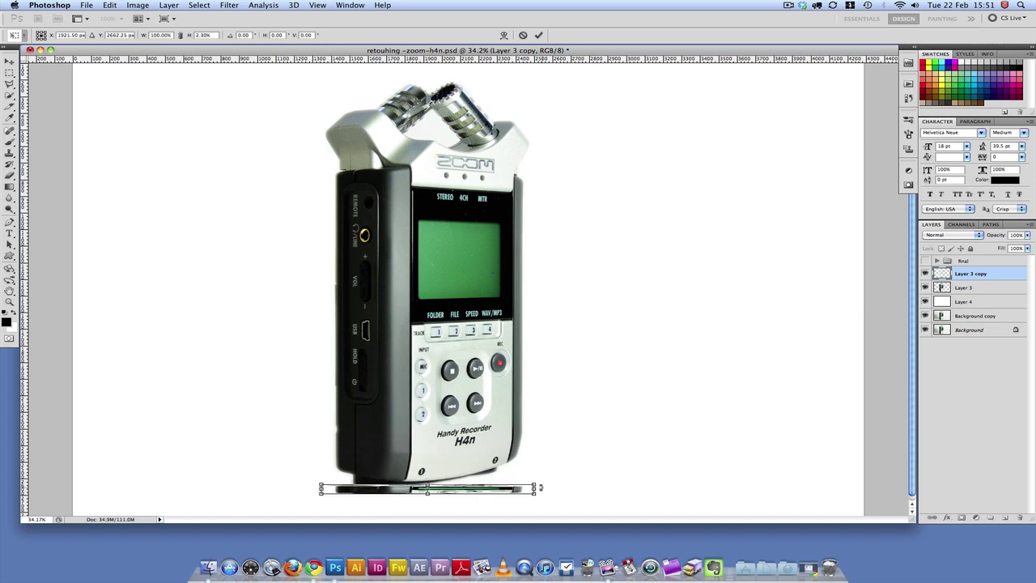
Tilt the strip about -7.89° and position it under the recorder's base
{"action": "left_click_drag", "start_coordinate": [540, 487], "coordinate": [538, 463]}
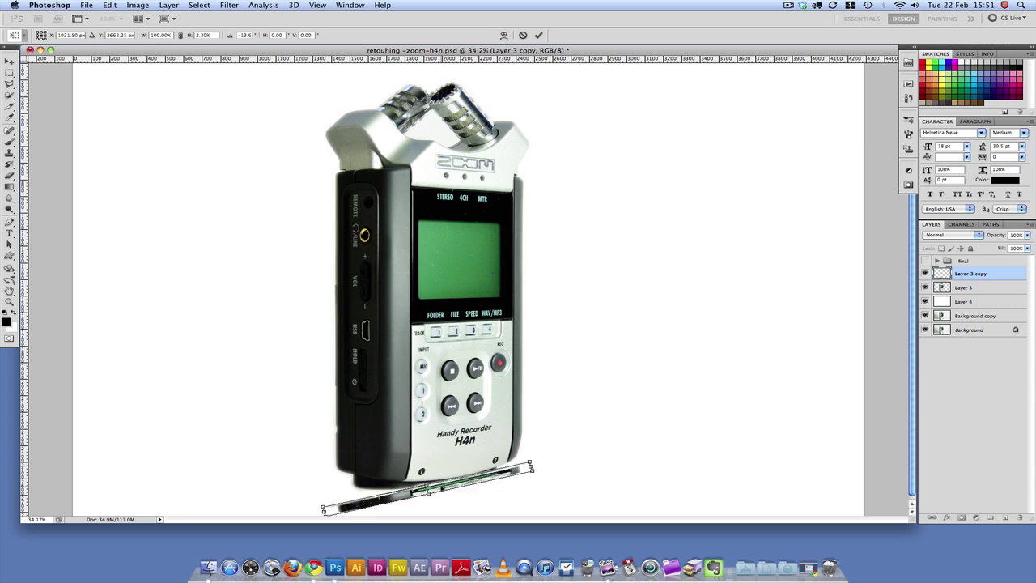
{"action": "left_click_drag", "start_coordinate": [427, 487], "coordinate": [424, 477]}
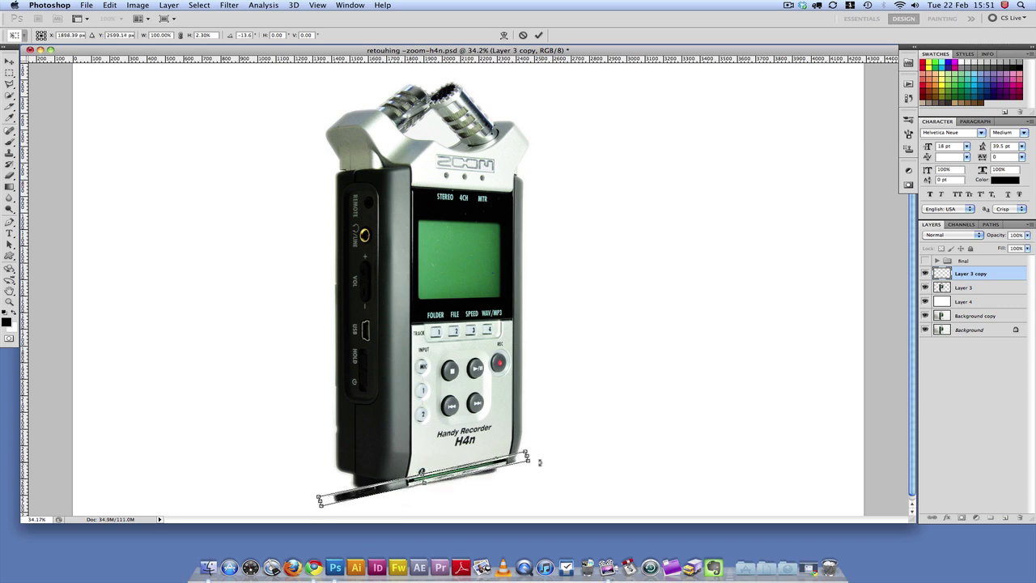
{"action": "left_click_drag", "start_coordinate": [538, 463], "coordinate": [531, 467]}
{"action": "left_click_drag", "start_coordinate": [454, 479], "coordinate": [451, 488]}
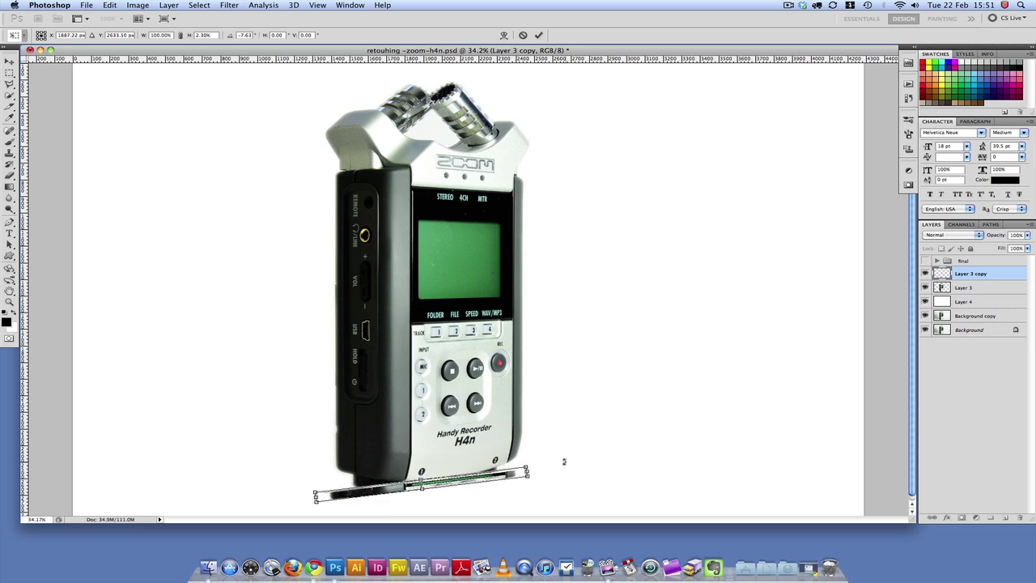
{"action": "key", "text": "Return"}
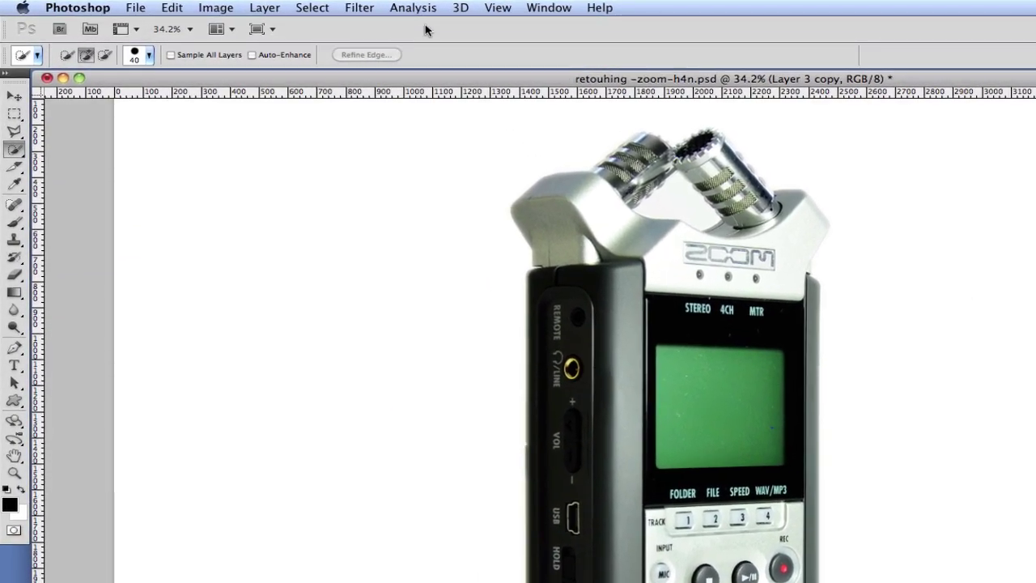
Blur the strip with a 25.1-pixel Gaussian blur, move it below Layer 3, and set 89% opacity
{"action": "left_click", "coordinate": [362, 8]}
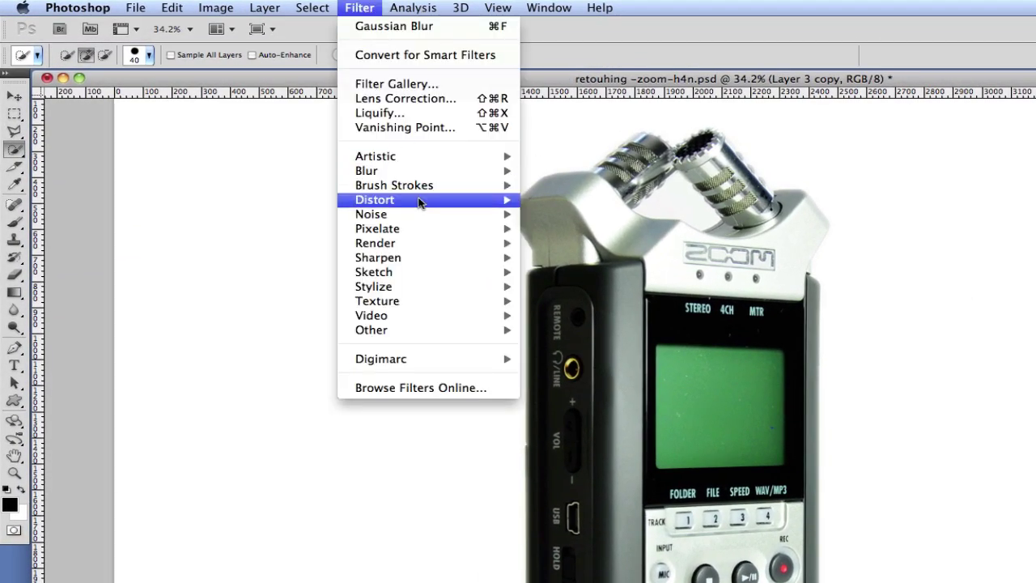
{"action": "mouse_move", "coordinate": [429, 171]}
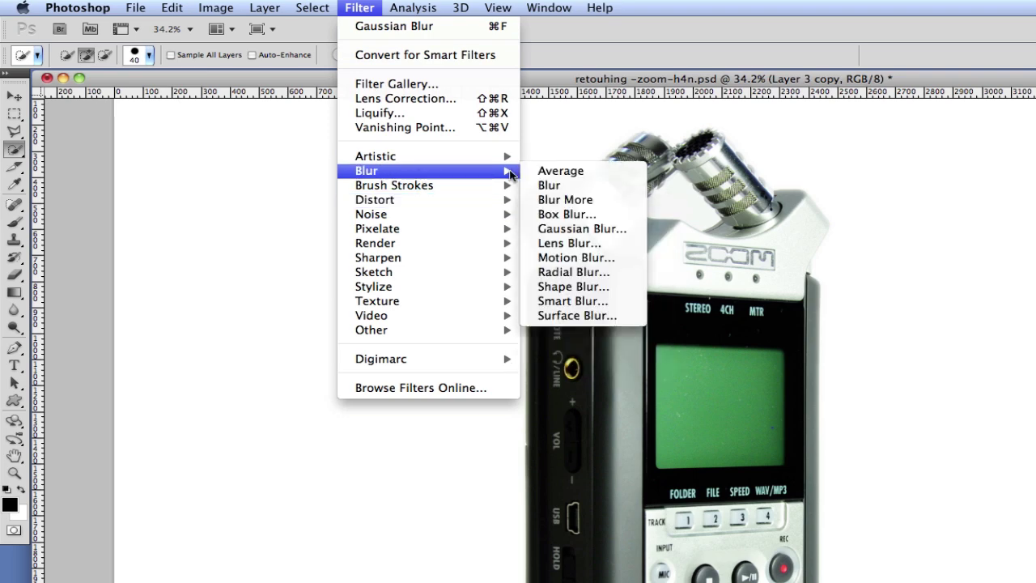
{"action": "left_click", "coordinate": [597, 230]}
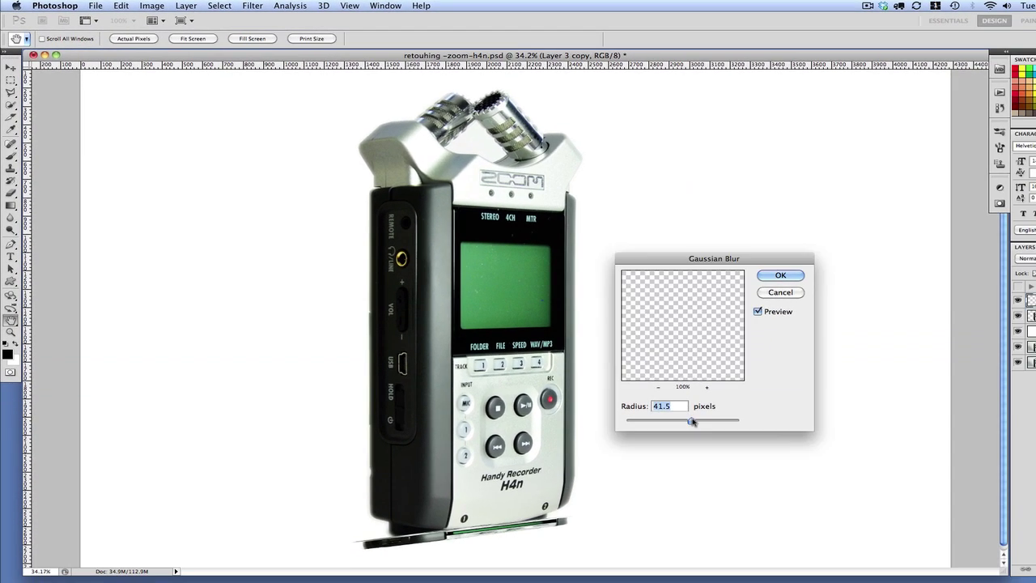
{"action": "left_click_drag", "start_coordinate": [692, 421], "coordinate": [680, 421]}
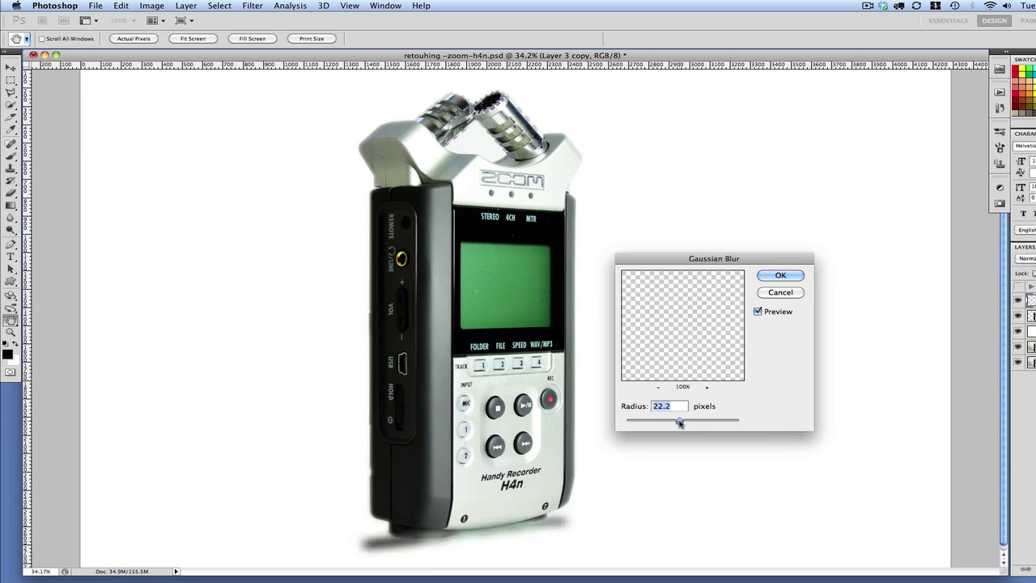
{"action": "left_click_drag", "start_coordinate": [680, 422], "coordinate": [682, 422]}
{"action": "left_click", "coordinate": [774, 276]}
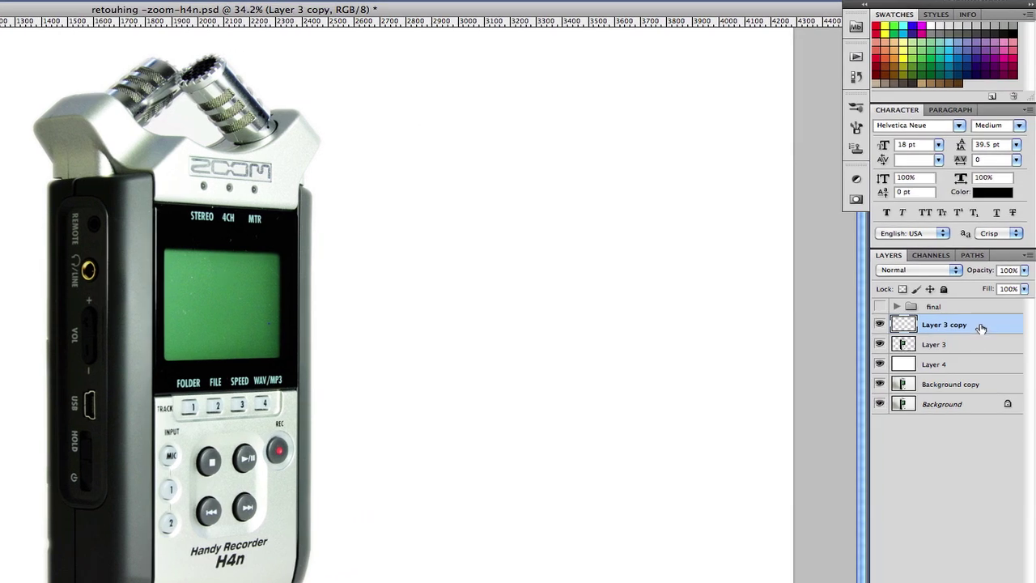
{"action": "left_click_drag", "start_coordinate": [980, 327], "coordinate": [978, 358]}
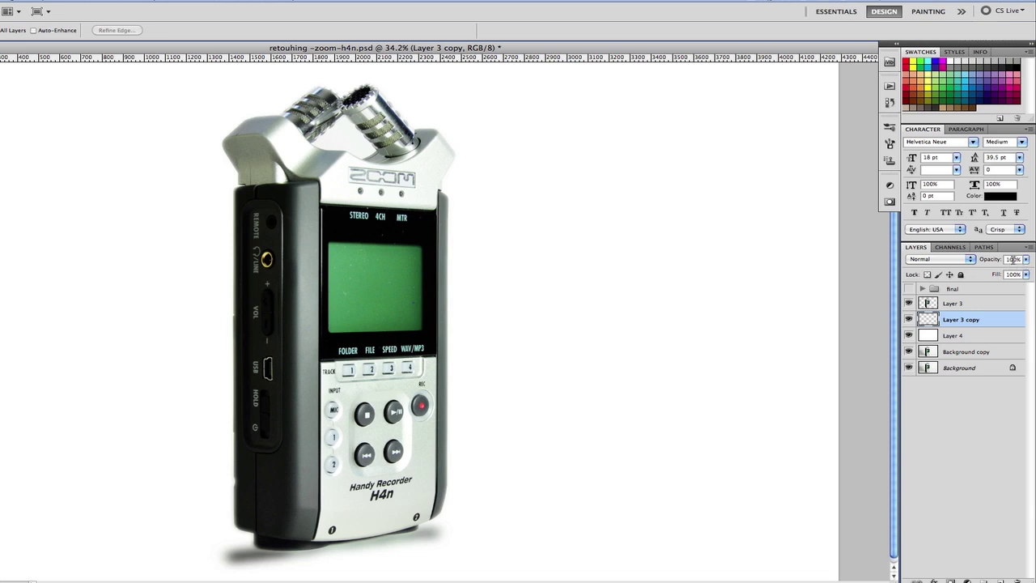
{"action": "left_click_drag", "start_coordinate": [1027, 260], "coordinate": [1011, 275]}
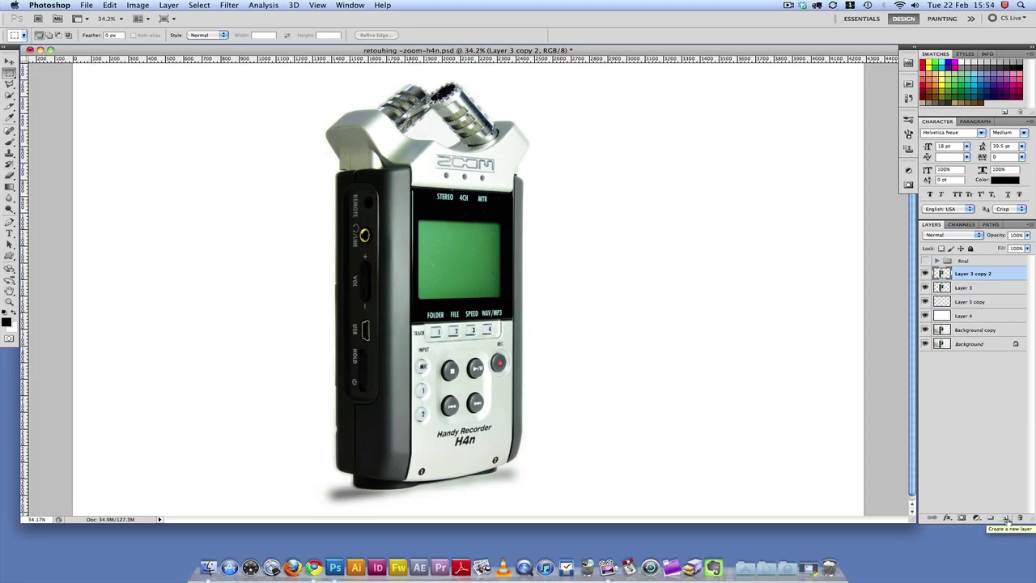
Add a new layer, select the screen rectangle, and sample its dark green as foreground
{"action": "left_click", "coordinate": [1006, 518]}
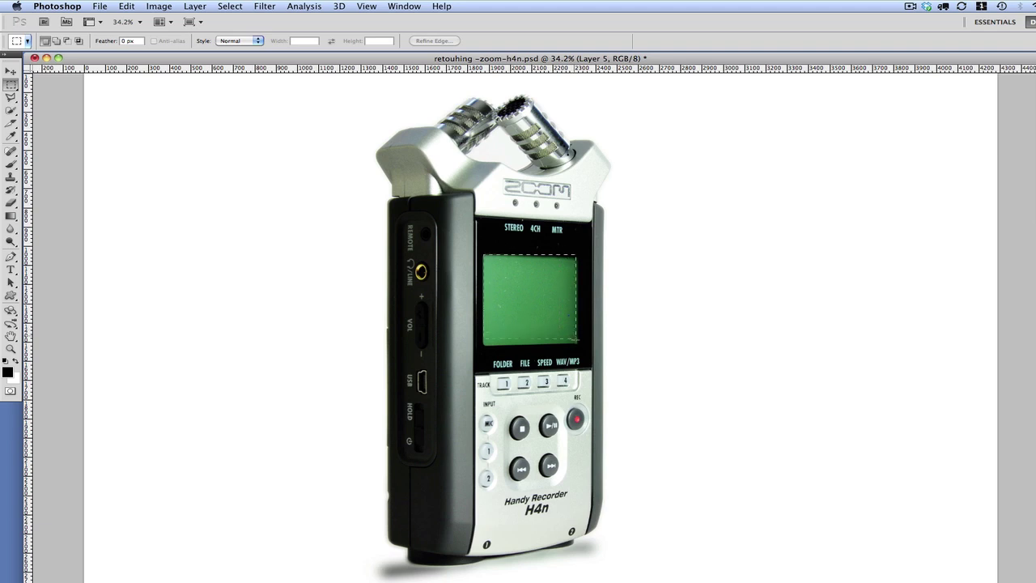
{"action": "left_click_drag", "start_coordinate": [576, 344], "coordinate": [576, 344]}
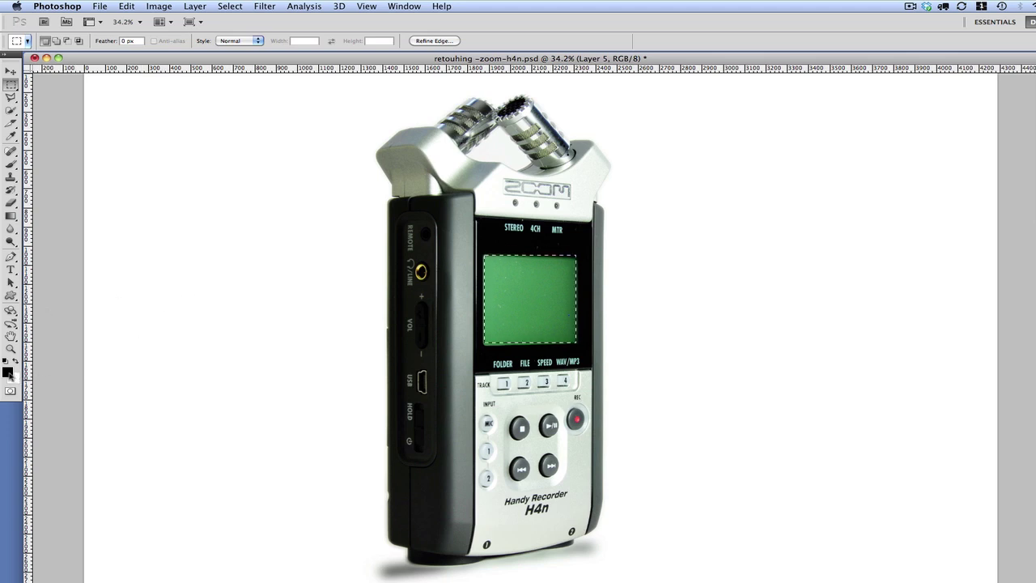
{"action": "left_click", "coordinate": [9, 371]}
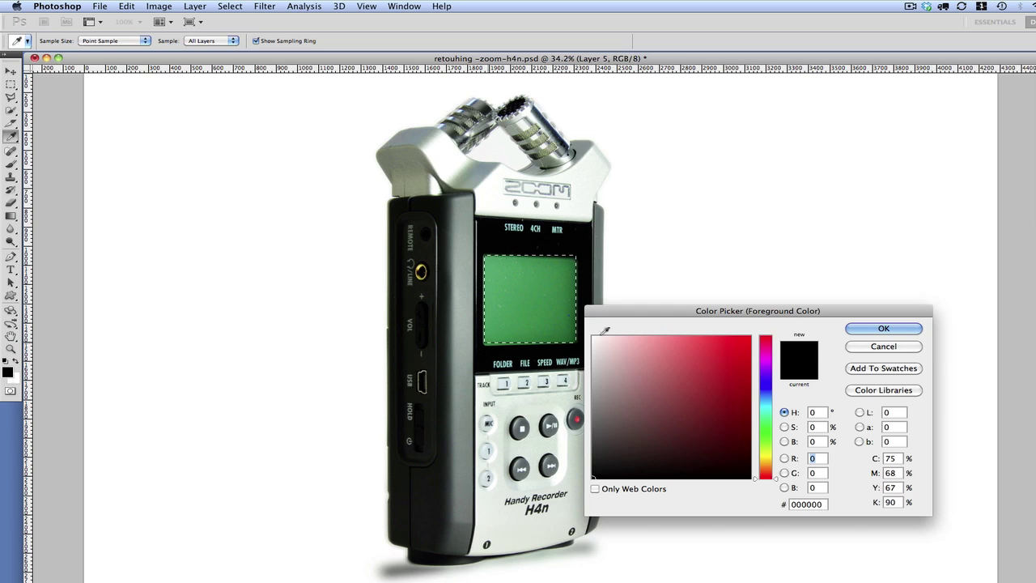
{"action": "left_click", "coordinate": [564, 265]}
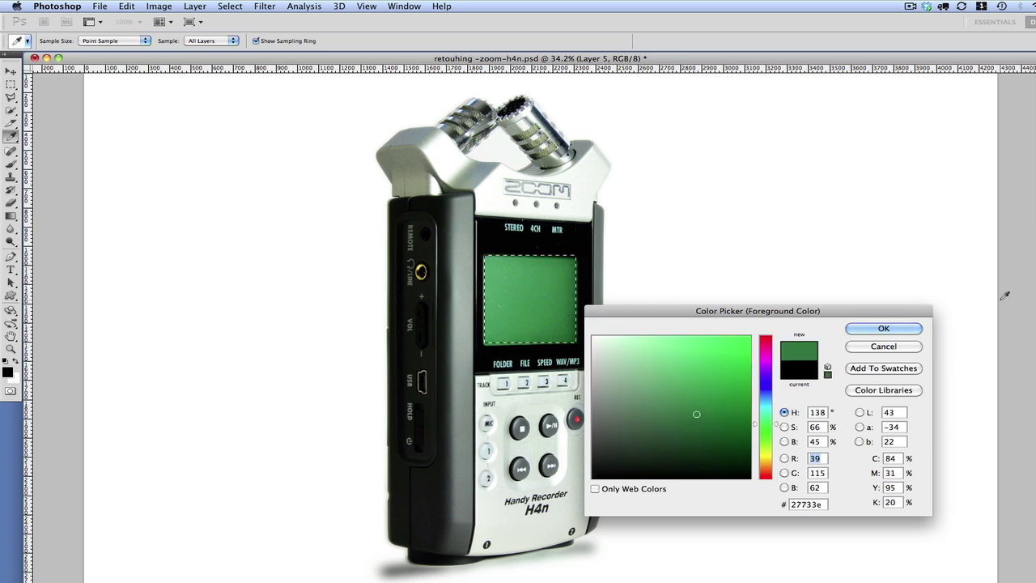
{"action": "left_click", "coordinate": [883, 328]}
Set a paler screen green as background colour and fill the selection with the gradient
{"action": "left_click", "coordinate": [13, 378]}
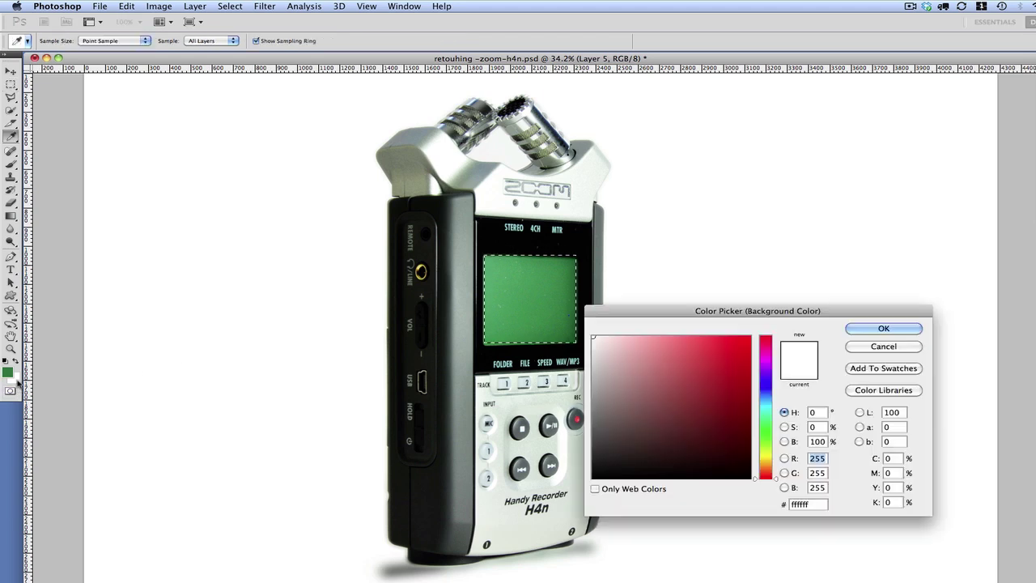
{"action": "left_click", "coordinate": [489, 328]}
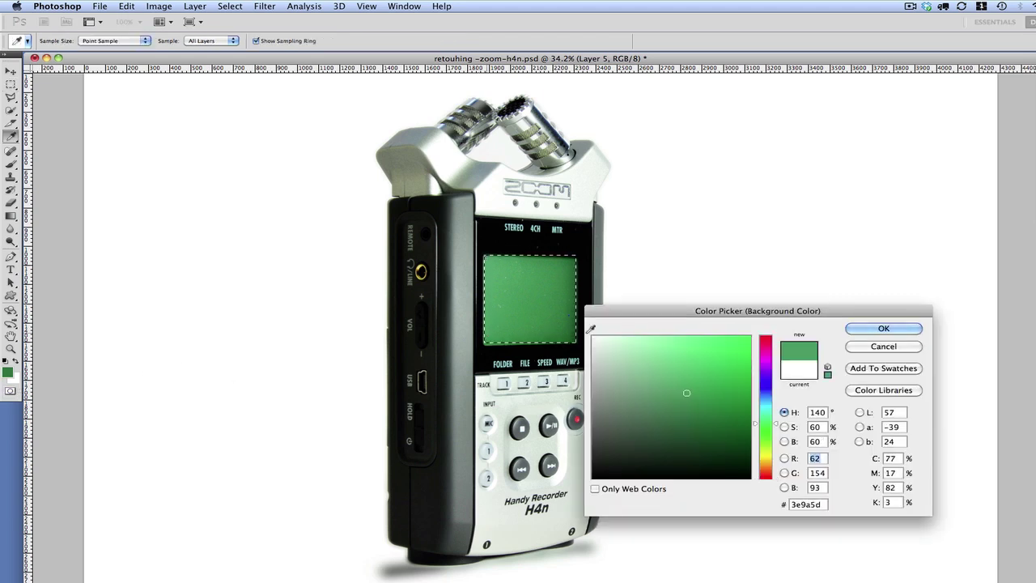
{"action": "left_click", "coordinate": [648, 392]}
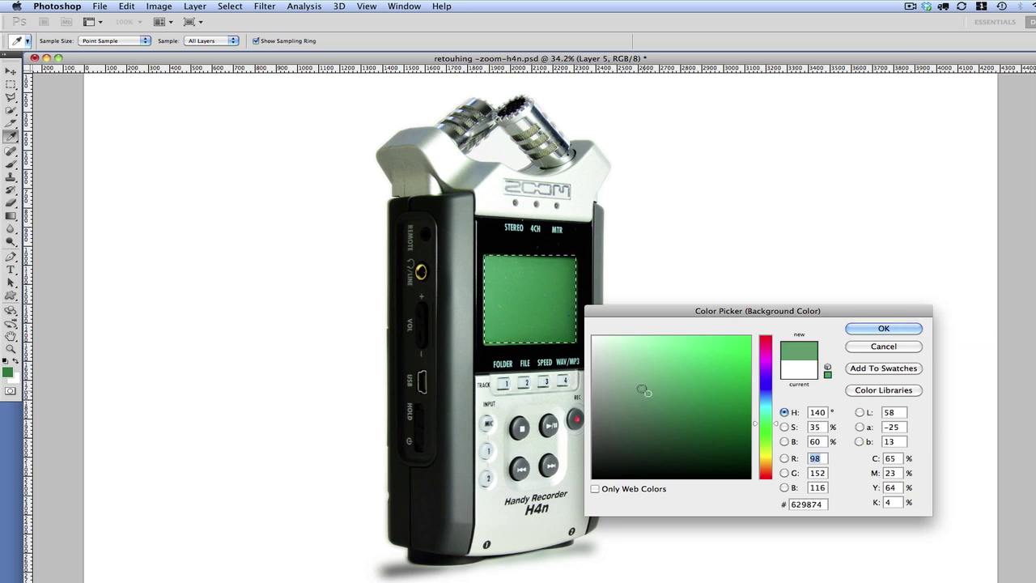
{"action": "left_click", "coordinate": [880, 329]}
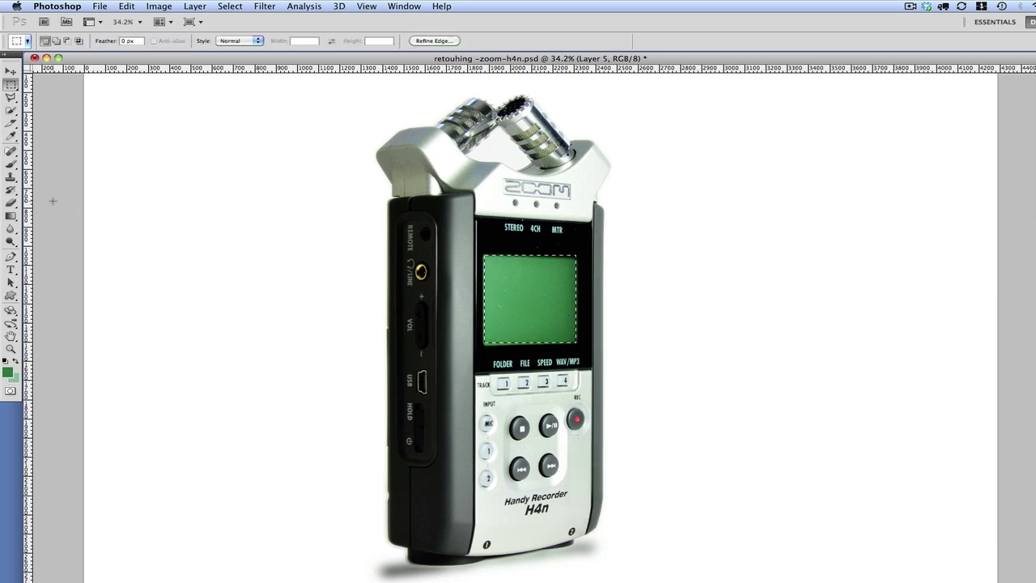
{"action": "left_click", "coordinate": [10, 216]}
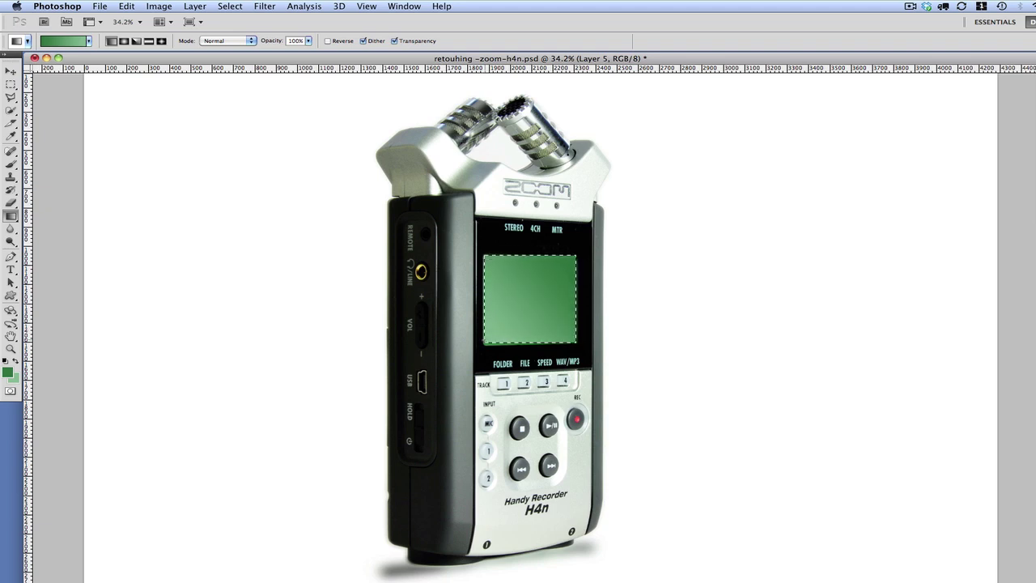
{"action": "left_click", "coordinate": [10, 72]}
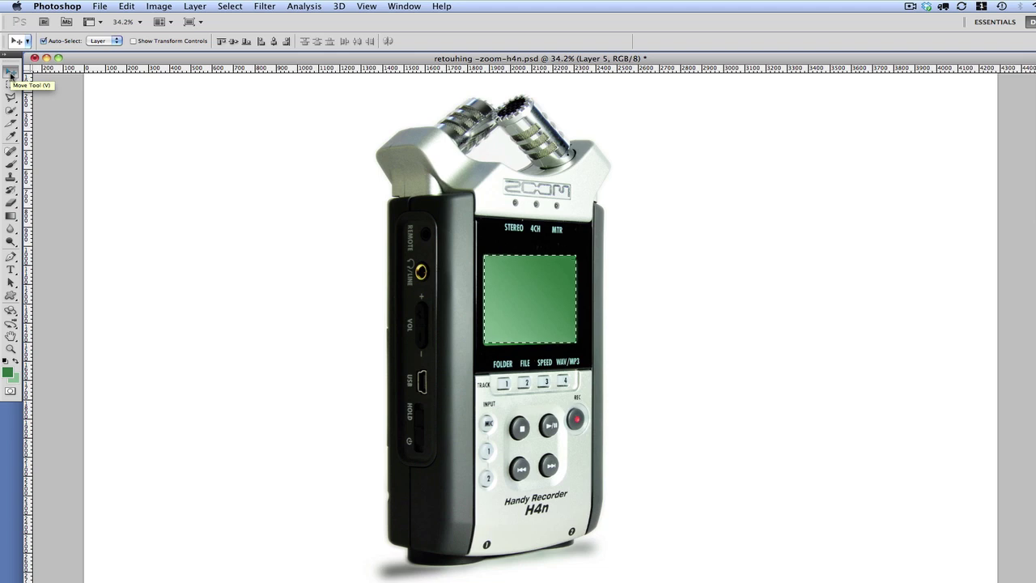
Feather the screen selection by 10 pixels, deselect, and nudge the green gradient onto the display
{"action": "left_click", "coordinate": [228, 8]}
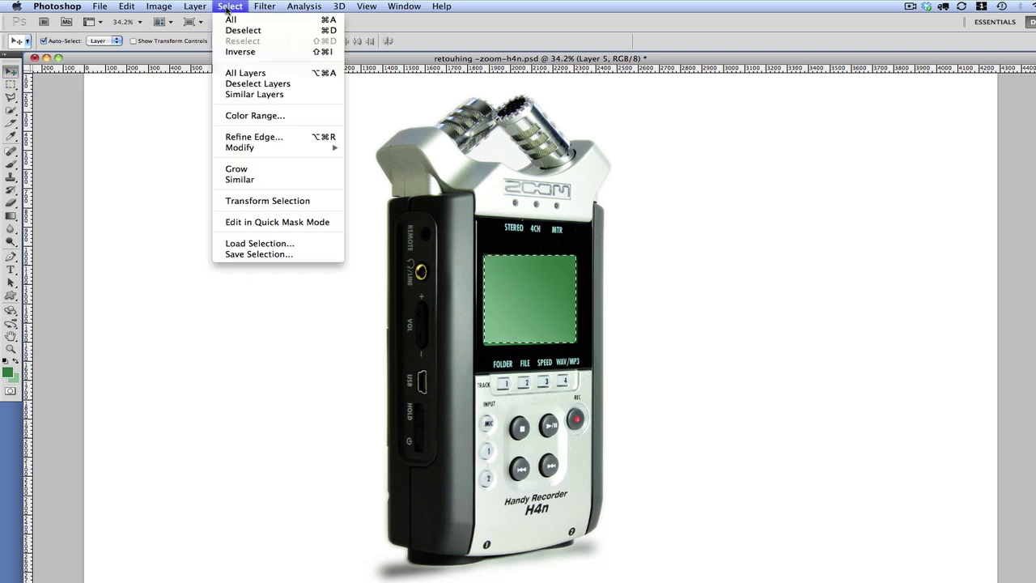
{"action": "mouse_move", "coordinate": [255, 147]}
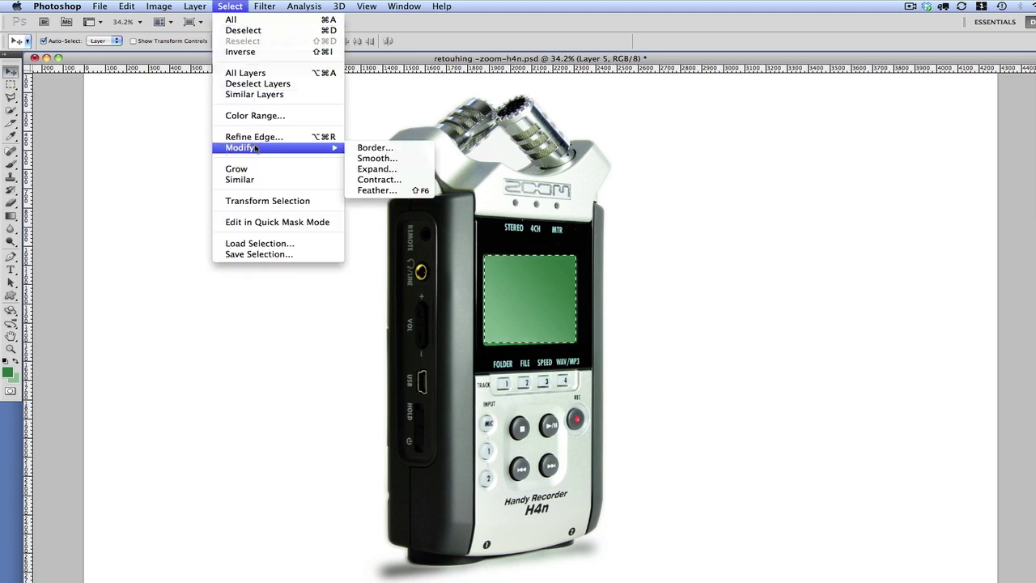
{"action": "left_click", "coordinate": [377, 190]}
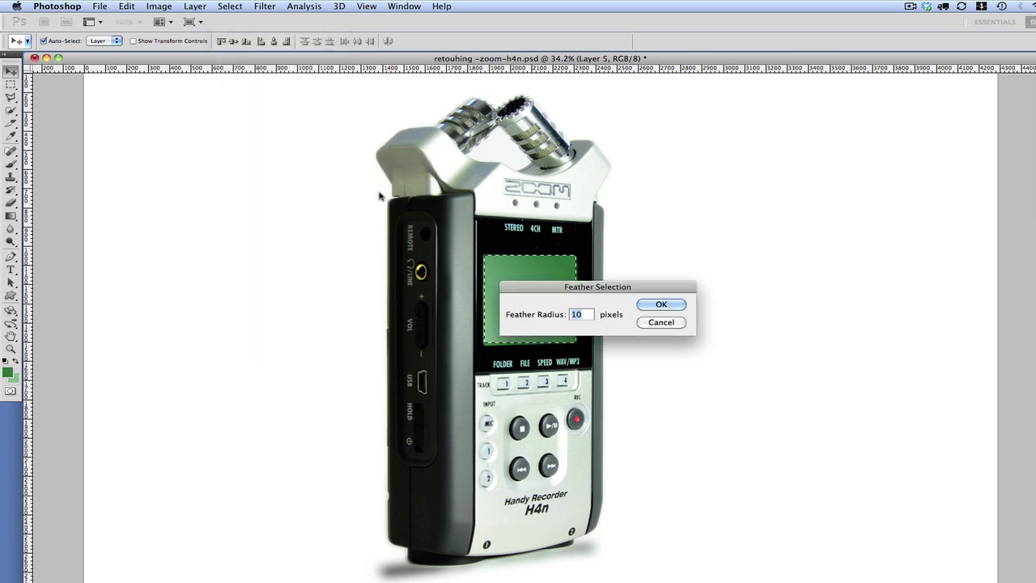
{"action": "left_click", "coordinate": [663, 312]}
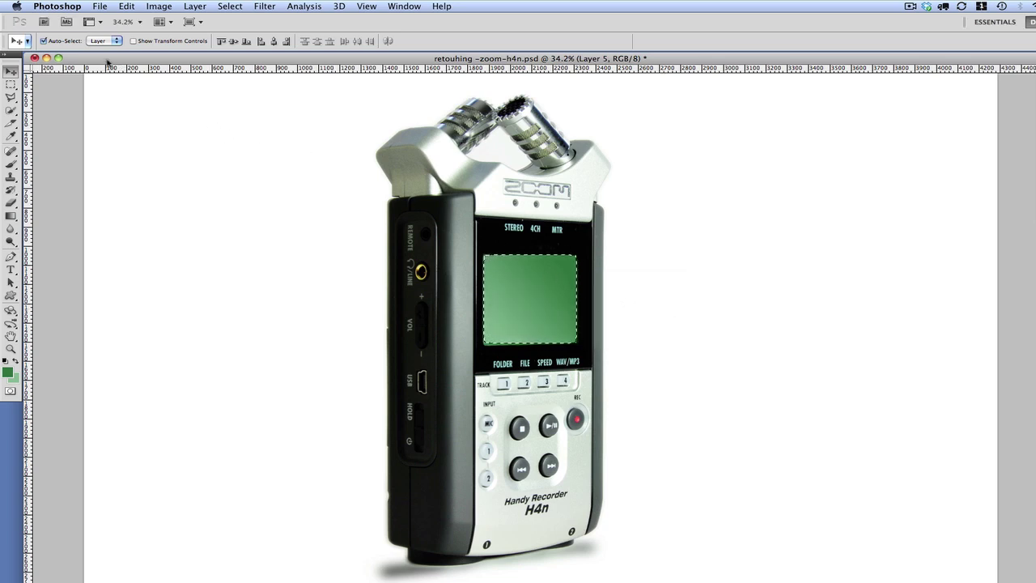
{"action": "key", "text": "super+h"}
{"action": "key", "text": "alt+bracketleft"}
{"action": "key", "text": "super+h"}
{"action": "mouse_move", "coordinate": [527, 298]}
{"action": "left_mouse_down"}
{"action": "mouse_move", "coordinate": [541, 293]}
{"action": "mouse_move", "coordinate": [511, 305]}
{"action": "mouse_move", "coordinate": [526, 299]}
{"action": "left_mouse_up"}
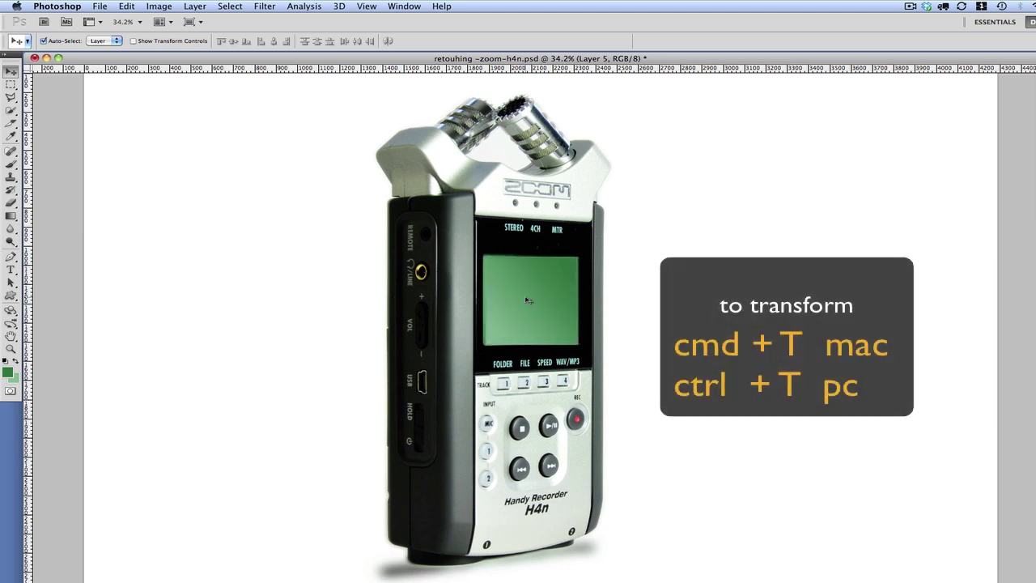
Transform the gradient to 97.30% width, 101.91% height and -2.77° skew to fit the display
{"action": "key", "text": "super+t"}
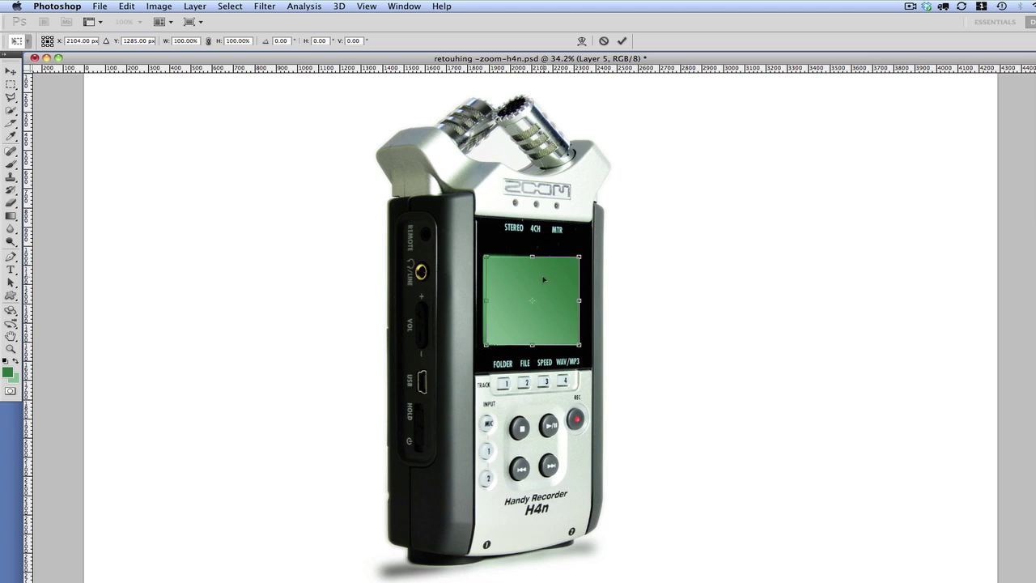
{"action": "mouse_move", "coordinate": [543, 277]}
{"action": "left_mouse_down"}
{"action": "mouse_move", "coordinate": [531, 277]}
{"action": "mouse_move", "coordinate": [542, 278]}
{"action": "left_mouse_up"}
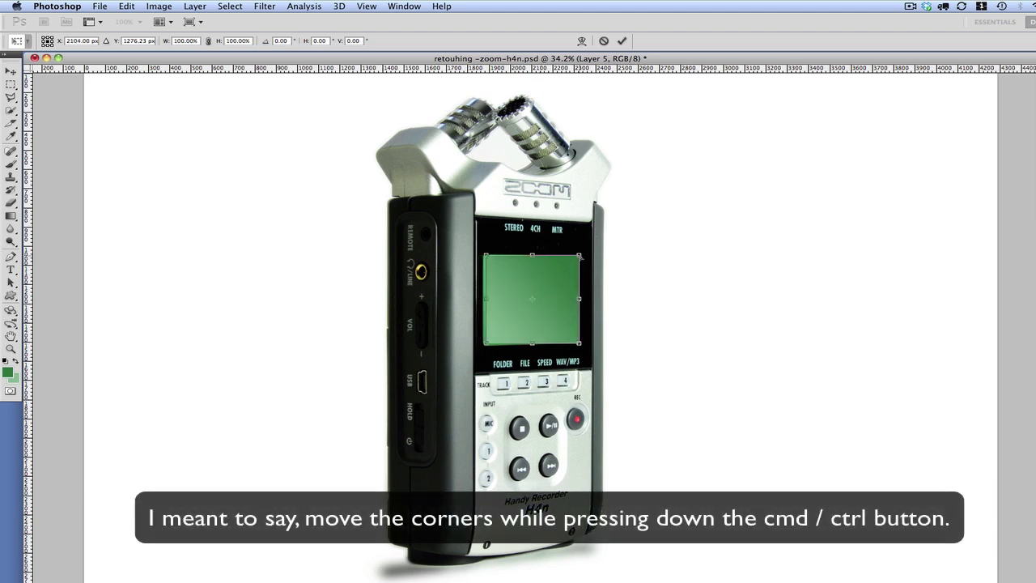
{"action": "left_click_drag", "start_coordinate": [578, 256], "coordinate": [574, 260]}
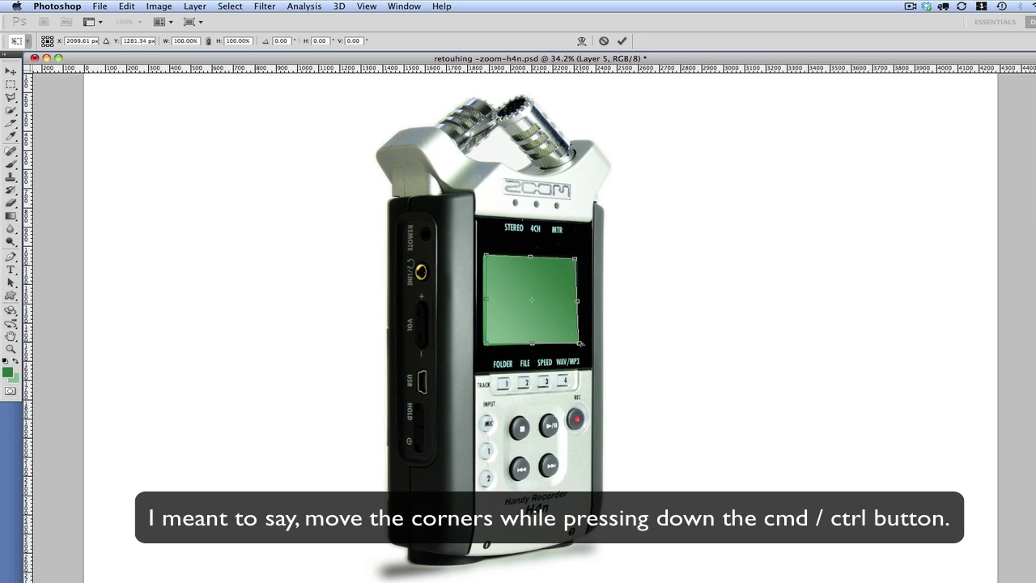
{"action": "left_click_drag", "start_coordinate": [580, 343], "coordinate": [581, 342]}
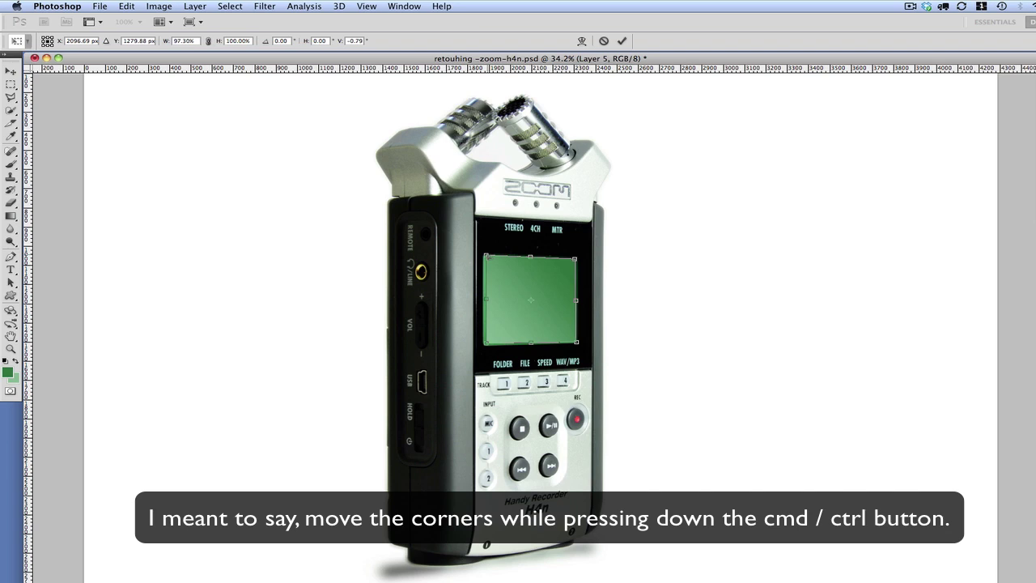
{"action": "left_click_drag", "start_coordinate": [486, 257], "coordinate": [487, 258]}
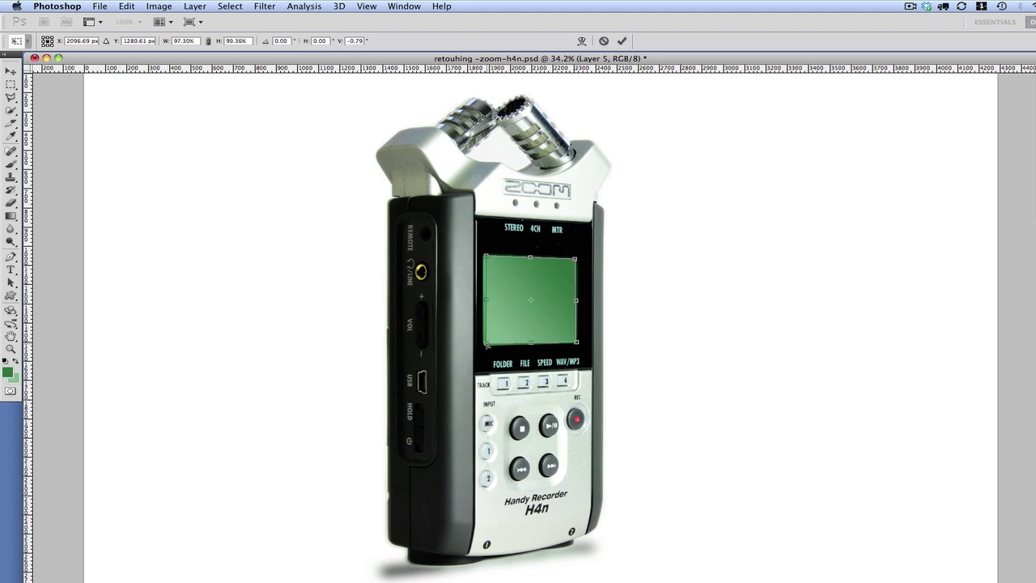
{"action": "left_click_drag", "start_coordinate": [486, 346], "coordinate": [486, 347]}
{"action": "left_click_drag", "start_coordinate": [577, 342], "coordinate": [578, 343]}
{"action": "key", "text": "Return"}
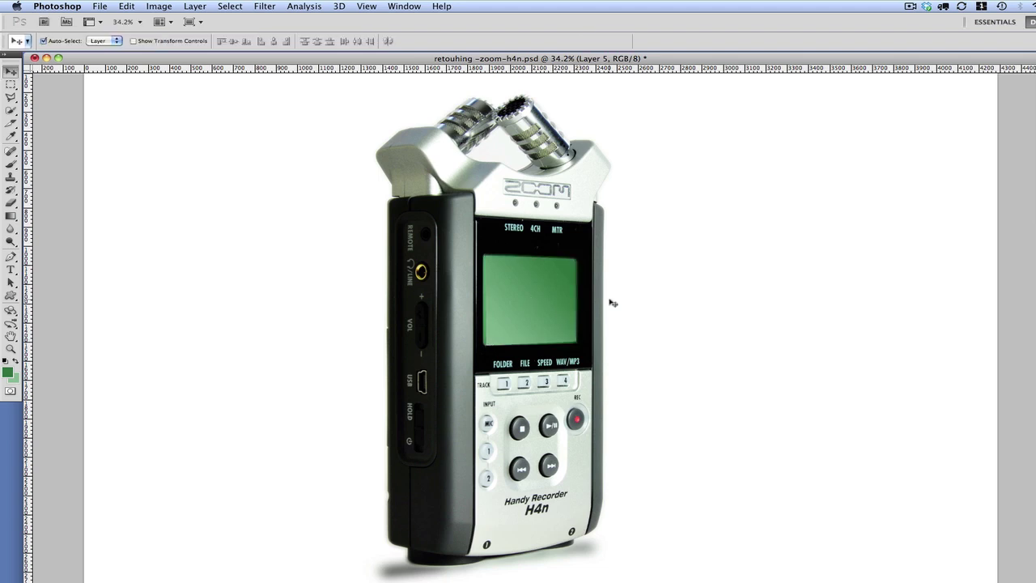
Reapply the last Gaussian Blur to the green screen layer, Layer 5
{"action": "left_click", "coordinate": [267, 8]}
{"action": "left_click", "coordinate": [285, 21]}
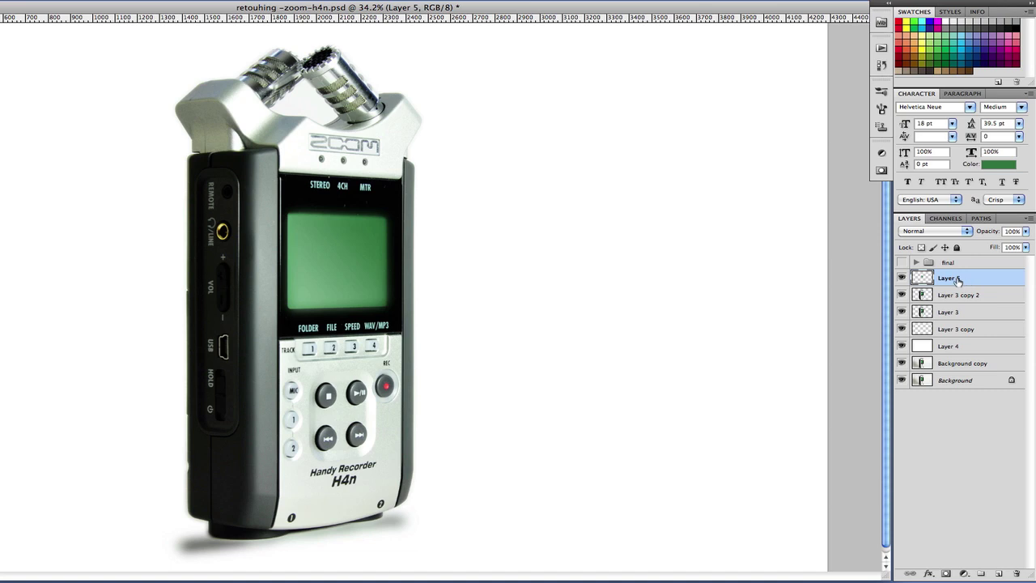
Rename the green display layer (Layer 5) to 'screen' and set its opacity to 74%
{"action": "double_click", "coordinate": [951, 278]}
{"action": "type", "text": "screen"}
{"action": "left_click", "coordinate": [987, 281]}
{"action": "left_click", "coordinate": [1025, 232]}
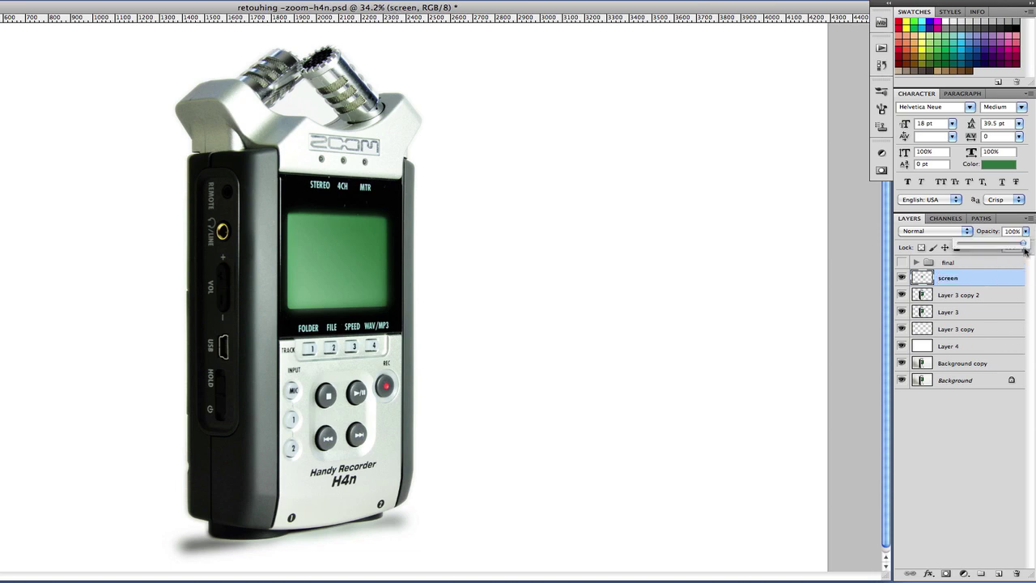
{"action": "left_click_drag", "start_coordinate": [1024, 248], "coordinate": [1006, 248]}
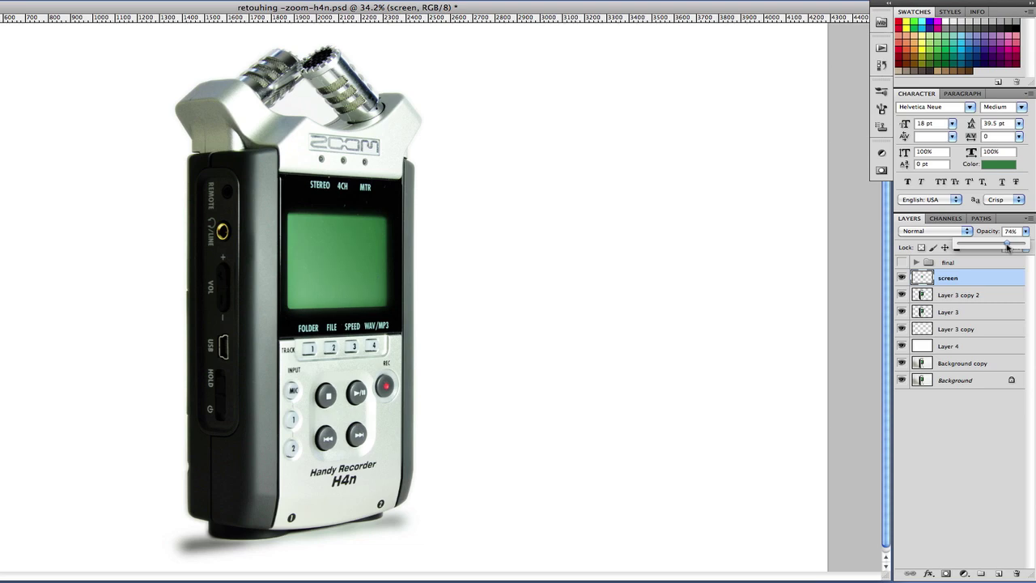
Select Layer 3 copy 2 and switch to the Burn Tool at Midtones, 50% exposure
{"action": "left_click", "coordinate": [769, 409]}
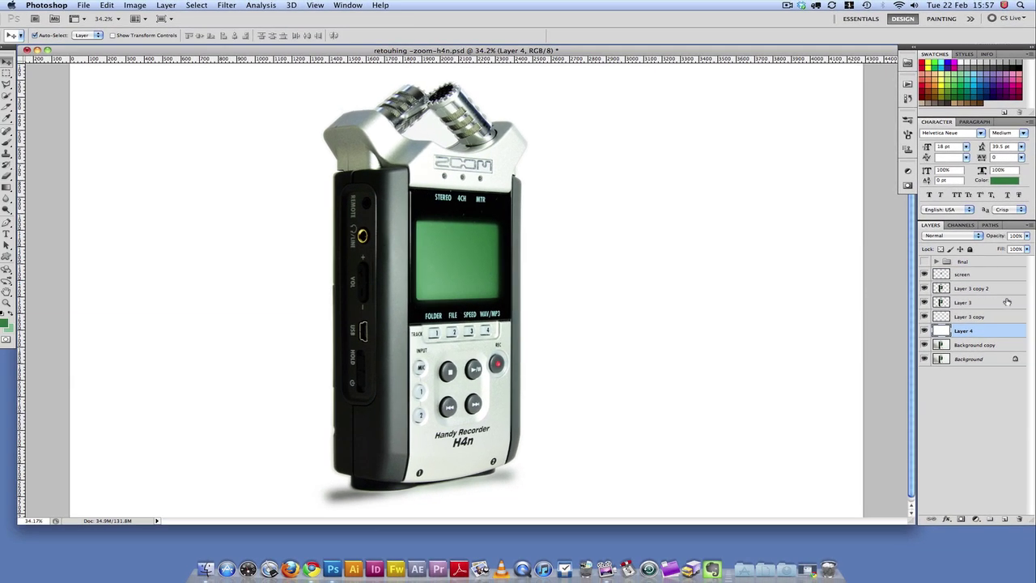
{"action": "left_click", "coordinate": [1000, 303]}
{"action": "left_click", "coordinate": [1002, 290]}
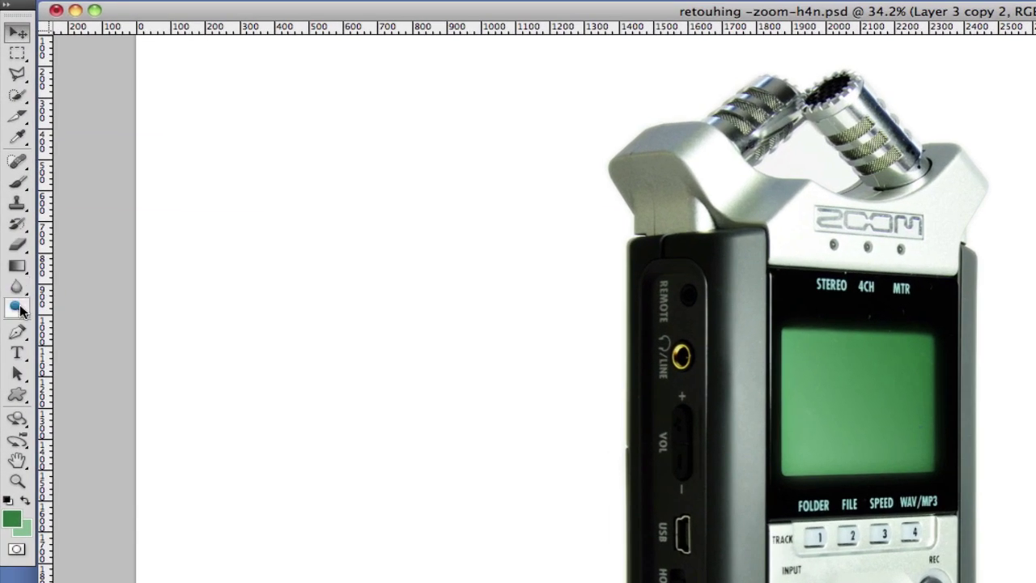
{"action": "left_click", "coordinate": [20, 310]}
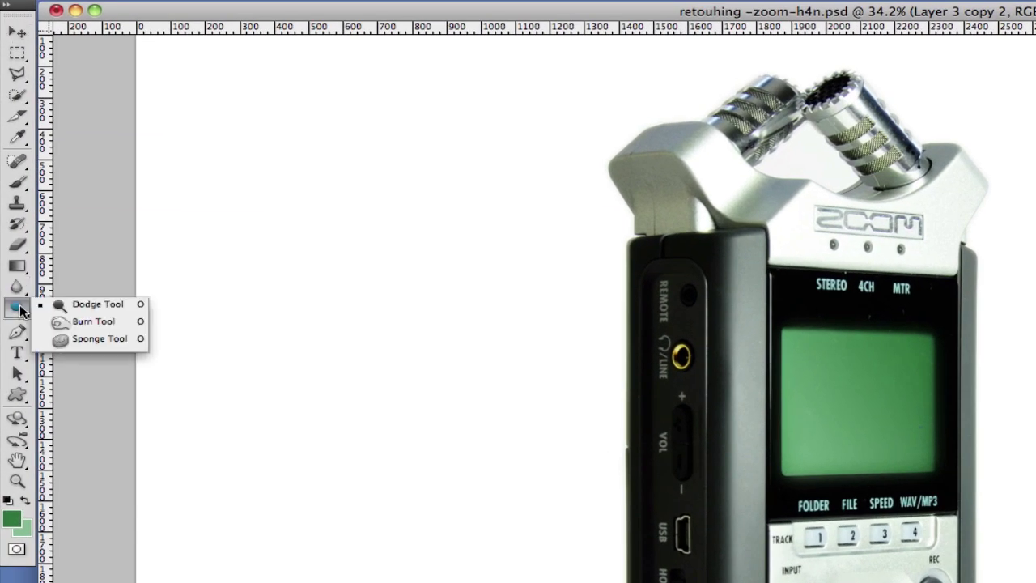
{"action": "left_click", "coordinate": [94, 321]}
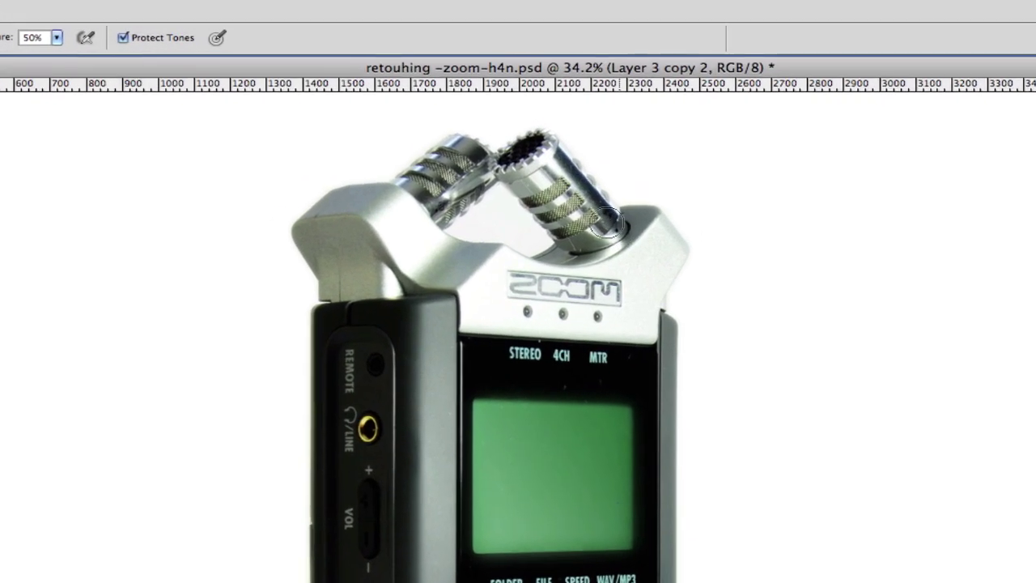
Burn along the right microphone's edge and across the recorder's left shoulder
{"action": "mouse_move", "coordinate": [577, 198]}
{"action": "left_mouse_down"}
{"action": "mouse_move", "coordinate": [537, 174]}
{"action": "mouse_move", "coordinate": [593, 258]}
{"action": "mouse_move", "coordinate": [581, 235]}
{"action": "mouse_move", "coordinate": [612, 223]}
{"action": "mouse_move", "coordinate": [579, 251]}
{"action": "mouse_move", "coordinate": [529, 175]}
{"action": "mouse_move", "coordinate": [542, 233]}
{"action": "mouse_move", "coordinate": [516, 164]}
{"action": "mouse_move", "coordinate": [567, 168]}
{"action": "mouse_move", "coordinate": [636, 219]}
{"action": "mouse_move", "coordinate": [577, 143]}
{"action": "mouse_move", "coordinate": [550, 129]}
{"action": "mouse_move", "coordinate": [542, 173]}
{"action": "mouse_move", "coordinate": [510, 154]}
{"action": "mouse_move", "coordinate": [474, 205]}
{"action": "mouse_move", "coordinate": [420, 230]}
{"action": "mouse_move", "coordinate": [506, 146]}
{"action": "mouse_move", "coordinate": [440, 190]}
{"action": "mouse_move", "coordinate": [408, 175]}
{"action": "mouse_move", "coordinate": [453, 130]}
{"action": "mouse_move", "coordinate": [406, 167]}
{"action": "mouse_move", "coordinate": [477, 133]}
{"action": "mouse_move", "coordinate": [461, 172]}
{"action": "mouse_move", "coordinate": [494, 172]}
{"action": "mouse_move", "coordinate": [528, 151]}
{"action": "mouse_move", "coordinate": [549, 171]}
{"action": "mouse_move", "coordinate": [519, 171]}
{"action": "mouse_move", "coordinate": [573, 136]}
{"action": "mouse_move", "coordinate": [526, 168]}
{"action": "mouse_move", "coordinate": [555, 143]}
{"action": "mouse_move", "coordinate": [580, 176]}
{"action": "mouse_move", "coordinate": [575, 200]}
{"action": "mouse_move", "coordinate": [566, 164]}
{"action": "mouse_move", "coordinate": [604, 209]}
{"action": "left_mouse_up"}
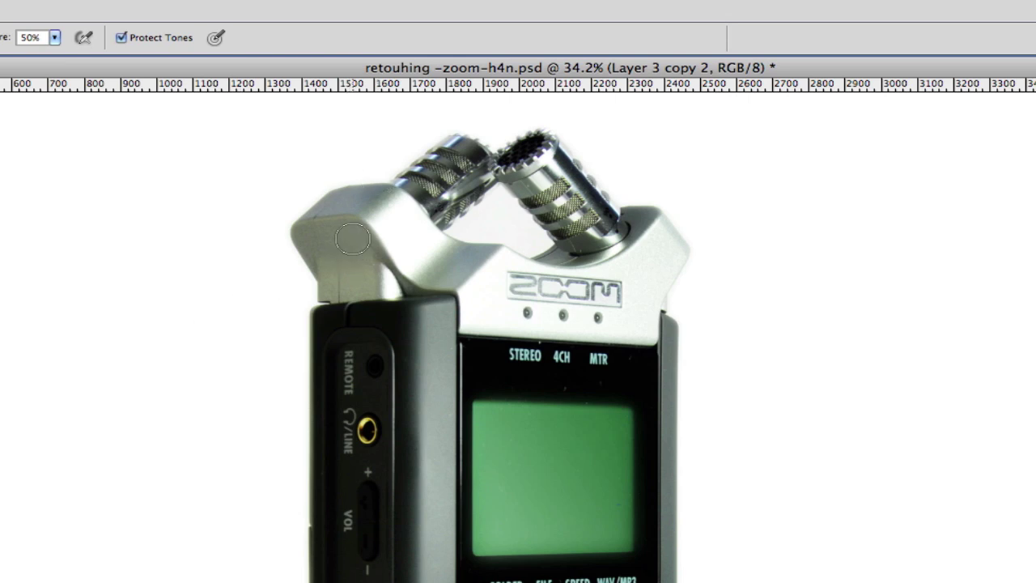
{"action": "mouse_move", "coordinate": [353, 239]}
{"action": "left_mouse_down"}
{"action": "mouse_move", "coordinate": [383, 268]}
{"action": "mouse_move", "coordinate": [433, 298]}
{"action": "mouse_move", "coordinate": [407, 288]}
{"action": "mouse_move", "coordinate": [381, 246]}
{"action": "mouse_move", "coordinate": [387, 263]}
{"action": "mouse_move", "coordinate": [446, 288]}
{"action": "mouse_move", "coordinate": [440, 385]}
{"action": "left_mouse_up"}
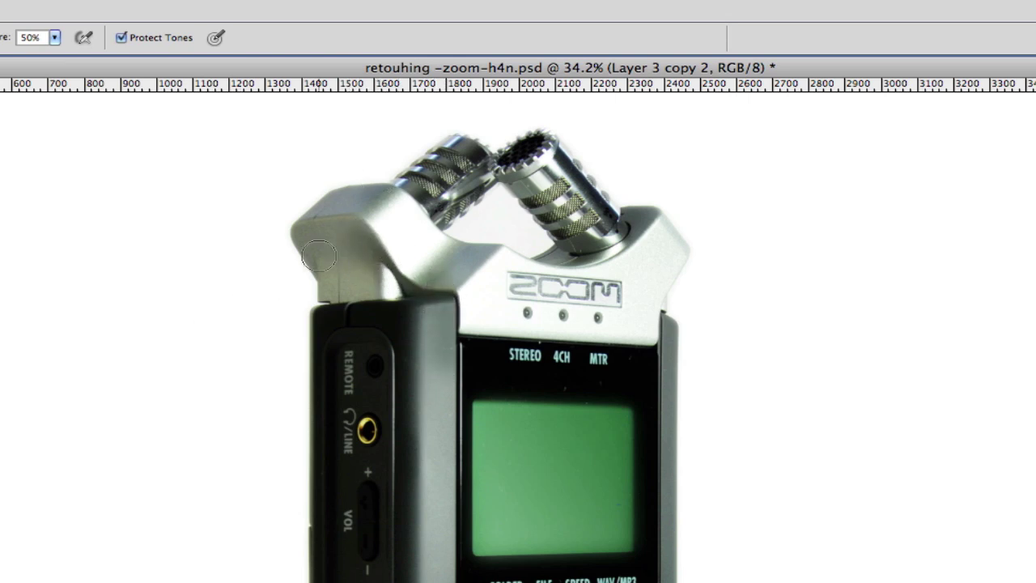
{"action": "mouse_move", "coordinate": [319, 257]}
{"action": "left_mouse_down"}
{"action": "mouse_move", "coordinate": [318, 306]}
{"action": "mouse_move", "coordinate": [311, 206]}
{"action": "mouse_move", "coordinate": [300, 239]}
{"action": "mouse_move", "coordinate": [332, 340]}
{"action": "mouse_move", "coordinate": [449, 254]}
{"action": "mouse_move", "coordinate": [427, 260]}
{"action": "mouse_move", "coordinate": [472, 309]}
{"action": "mouse_move", "coordinate": [409, 291]}
{"action": "mouse_move", "coordinate": [487, 214]}
{"action": "mouse_move", "coordinate": [423, 181]}
{"action": "mouse_move", "coordinate": [280, 199]}
{"action": "mouse_move", "coordinate": [379, 193]}
{"action": "mouse_move", "coordinate": [677, 232]}
{"action": "mouse_move", "coordinate": [668, 211]}
{"action": "mouse_move", "coordinate": [736, 288]}
{"action": "mouse_move", "coordinate": [669, 306]}
{"action": "mouse_move", "coordinate": [679, 429]}
{"action": "left_mouse_up"}
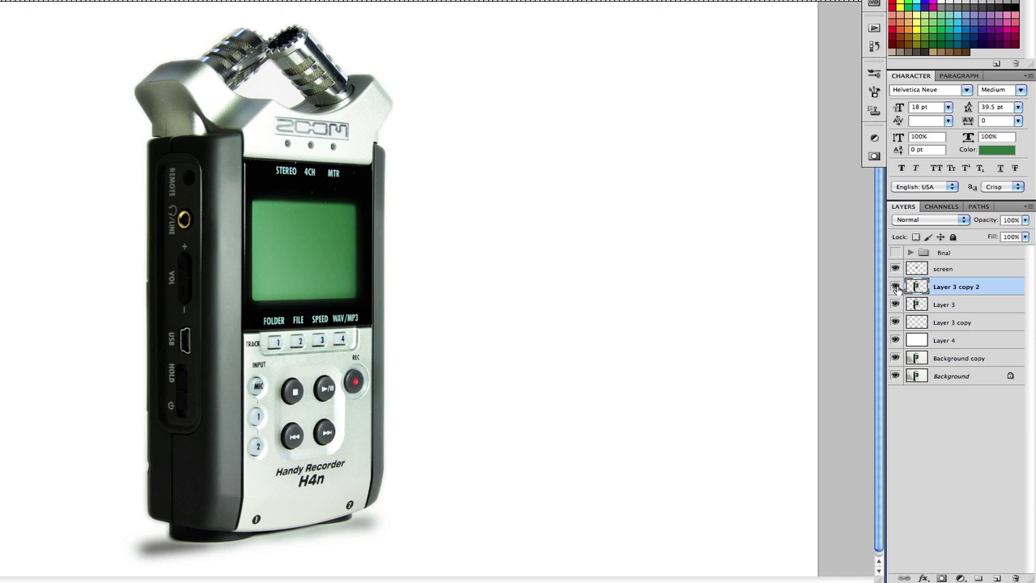
{"action": "left_click", "coordinate": [896, 287]}
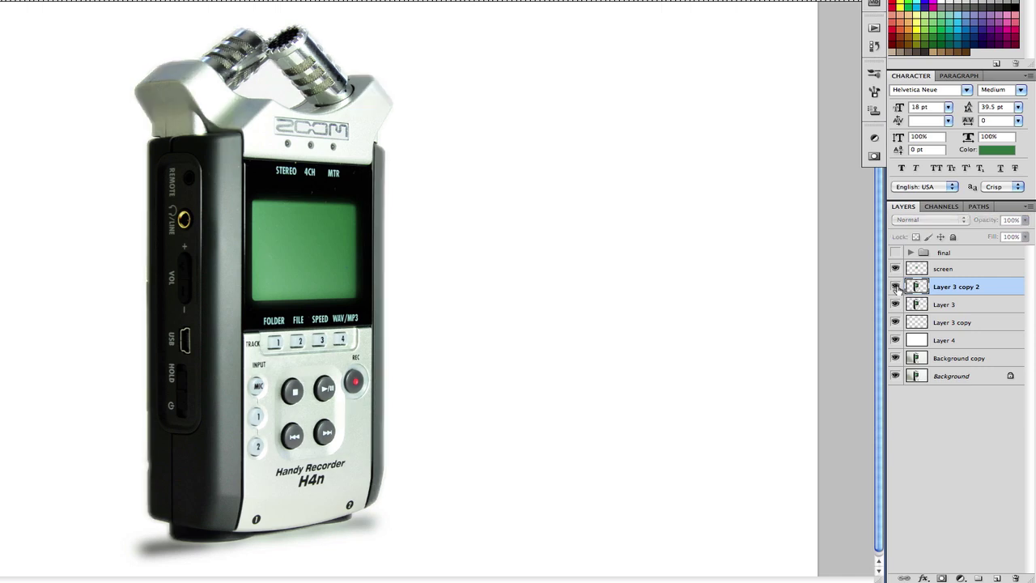
{"action": "left_click", "coordinate": [895, 286]}
{"action": "left_click", "coordinate": [895, 286]}
{"action": "left_click", "coordinate": [895, 287]}
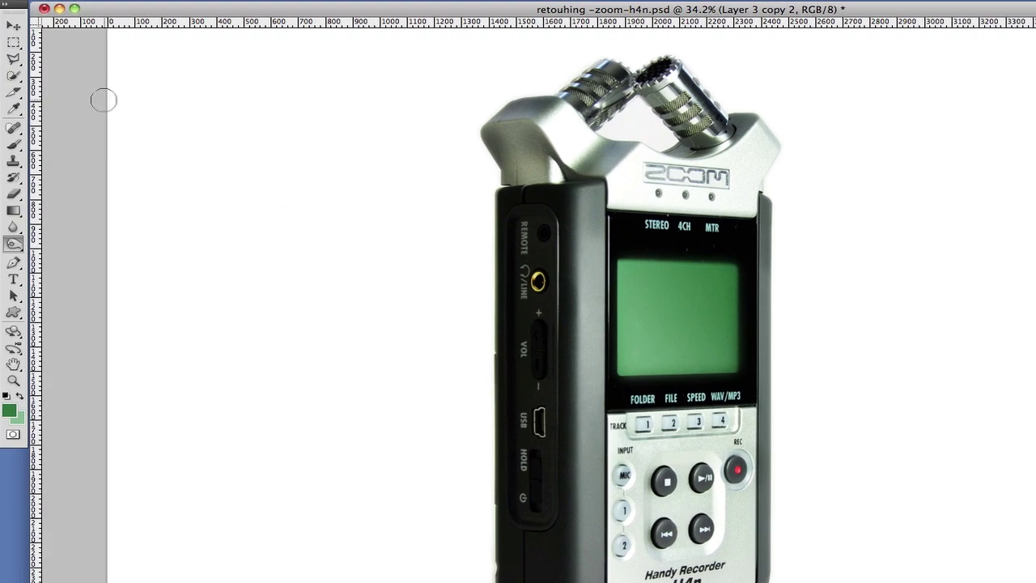
Dodge the side panel edge down to the USB port and the recorder's right edge
{"action": "left_click", "coordinate": [13, 242]}
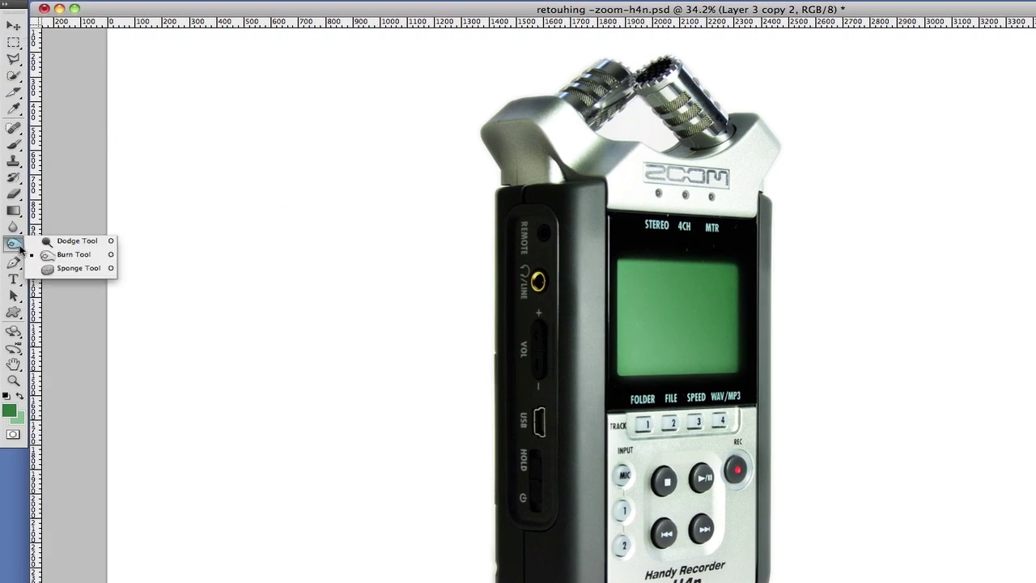
{"action": "left_click", "coordinate": [60, 242]}
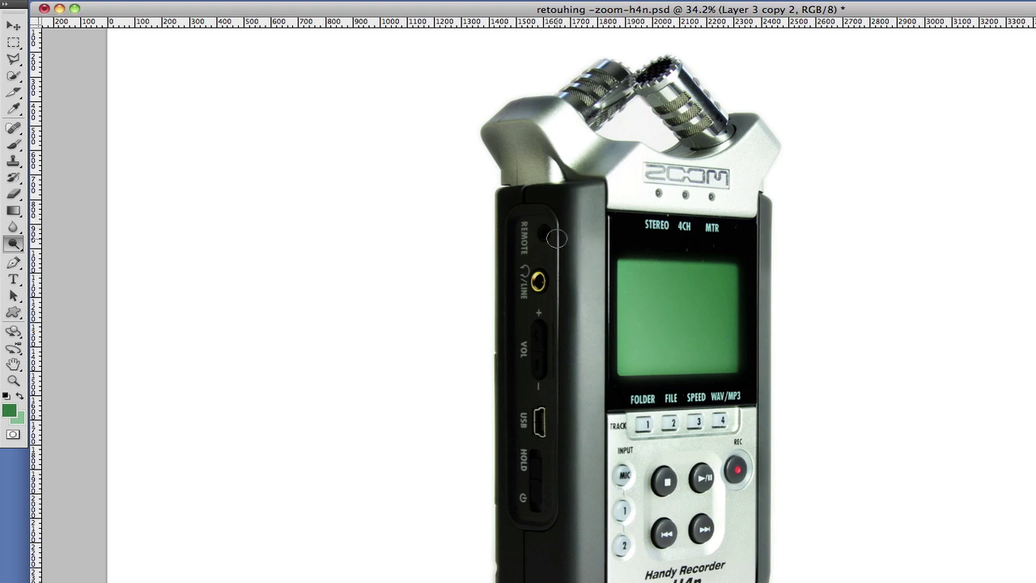
{"action": "left_click_drag", "start_coordinate": [558, 355], "coordinate": [552, 217]}
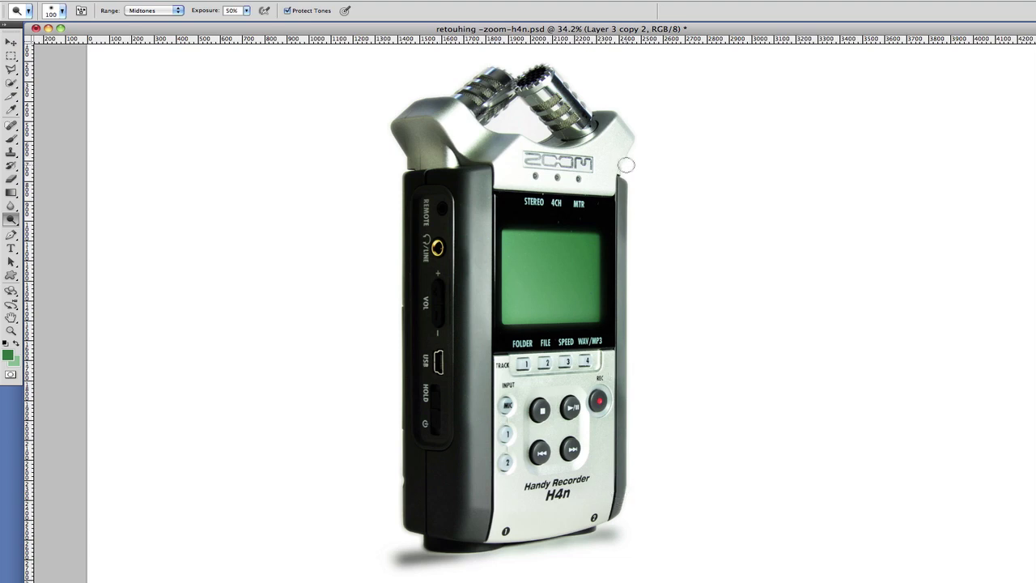
{"action": "mouse_move", "coordinate": [623, 178]}
{"action": "left_mouse_down"}
{"action": "mouse_move", "coordinate": [630, 245]}
{"action": "mouse_move", "coordinate": [634, 196]}
{"action": "left_mouse_up"}
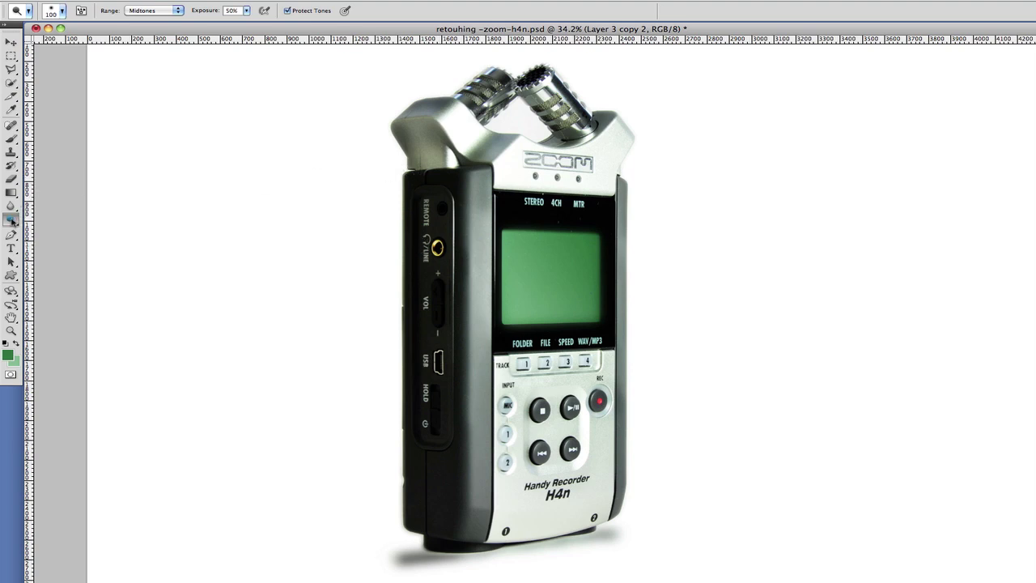
Burn down the recorder's left edge from the top-left corner with a 125 brush
{"action": "left_click", "coordinate": [12, 220]}
{"action": "left_click", "coordinate": [49, 228]}
{"action": "mouse_move", "coordinate": [434, 170]}
{"action": "left_mouse_down"}
{"action": "mouse_move", "coordinate": [413, 182]}
{"action": "mouse_move", "coordinate": [410, 215]}
{"action": "mouse_move", "coordinate": [409, 168]}
{"action": "mouse_move", "coordinate": [417, 326]}
{"action": "mouse_move", "coordinate": [429, 174]}
{"action": "left_mouse_up"}
{"action": "mouse_move", "coordinate": [434, 138]}
{"action": "left_mouse_down"}
{"action": "mouse_move", "coordinate": [435, 169]}
{"action": "mouse_move", "coordinate": [423, 176]}
{"action": "mouse_move", "coordinate": [437, 178]}
{"action": "left_mouse_up"}
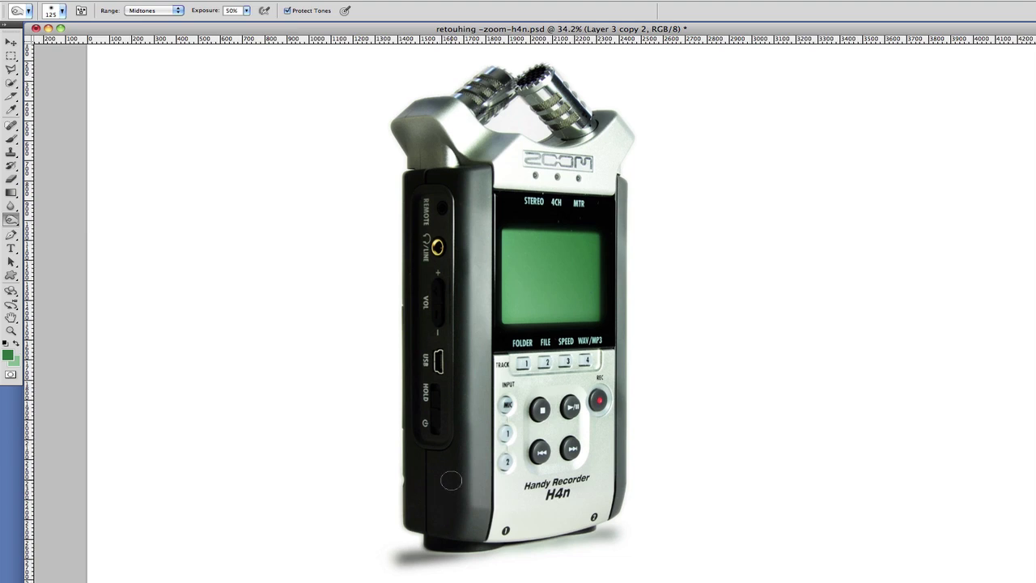
Select Background copy through screen and group them into Group 1 with Cmd+G
{"action": "left_click", "coordinate": [10, 42]}
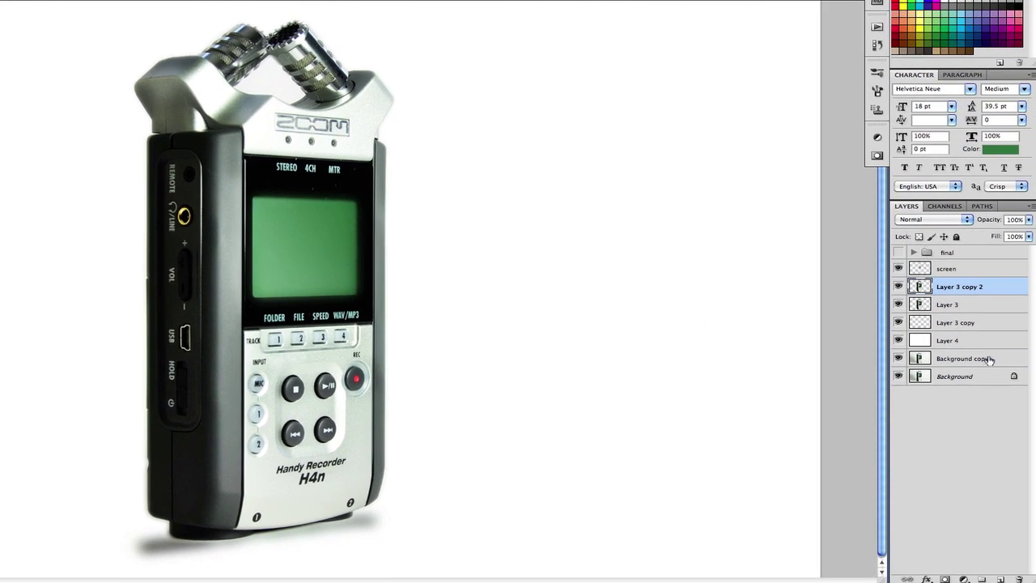
{"action": "left_click", "coordinate": [989, 361]}
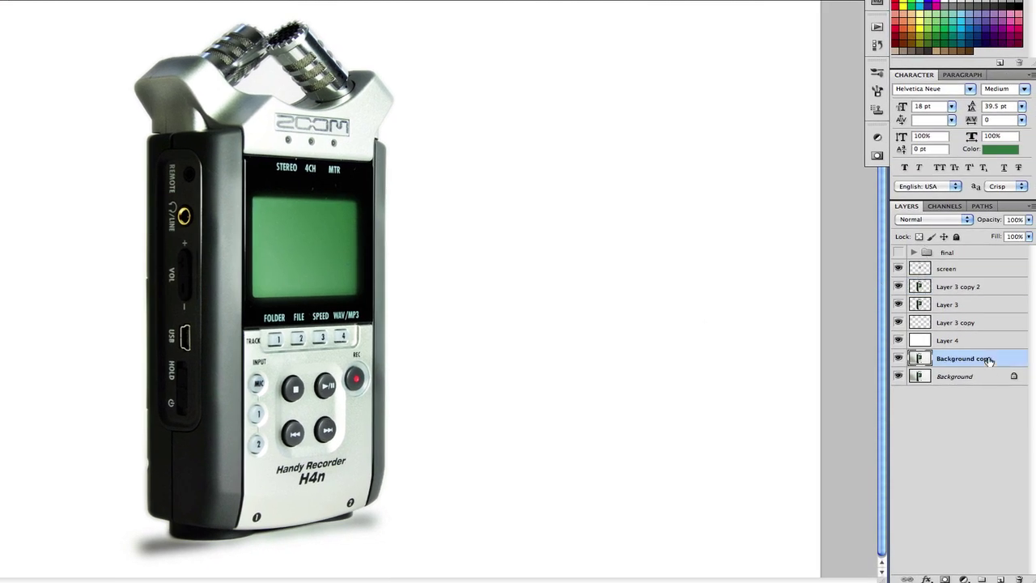
{"action": "left_click", "coordinate": [981, 272], "text": "shift"}
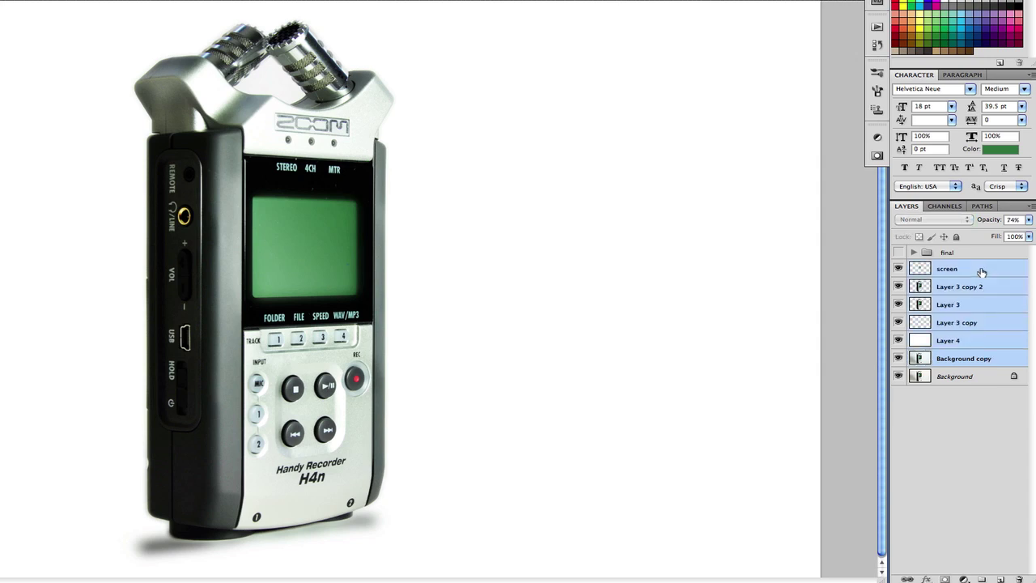
{"action": "left_click", "coordinate": [978, 361]}
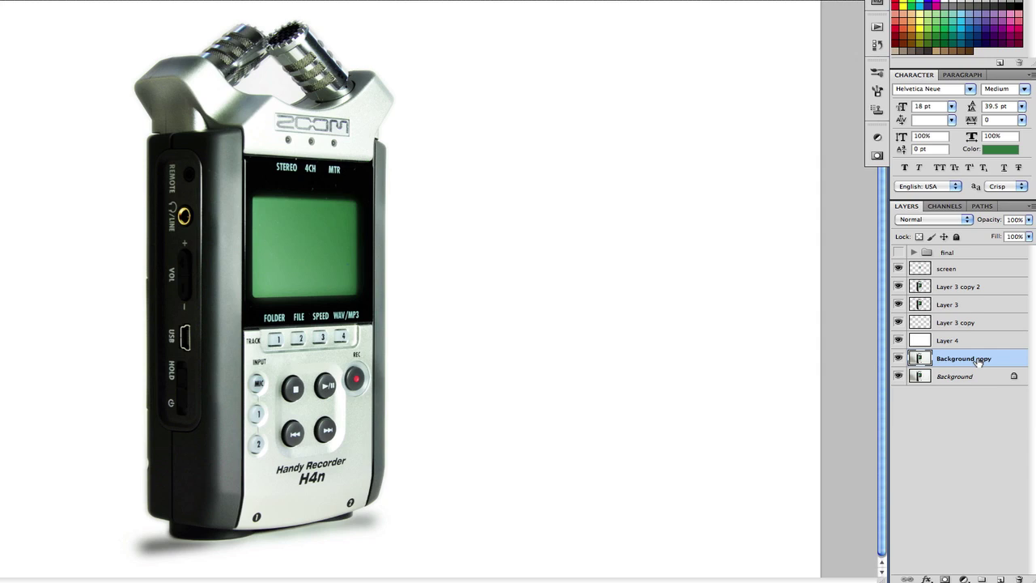
{"action": "left_click", "coordinate": [975, 271], "text": "shift"}
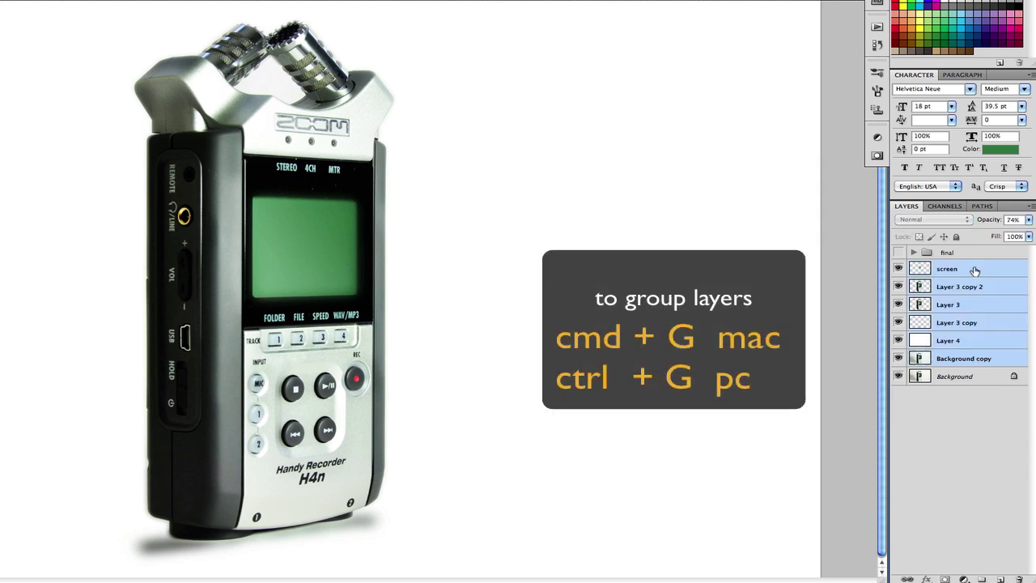
{"action": "key", "text": "cmd+g"}
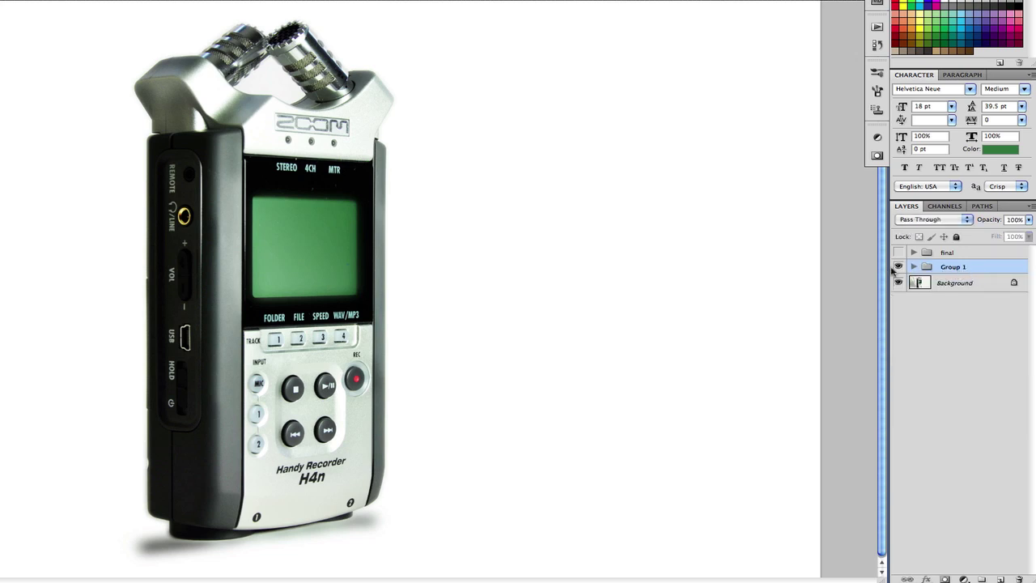
{"action": "left_click", "coordinate": [898, 268]}
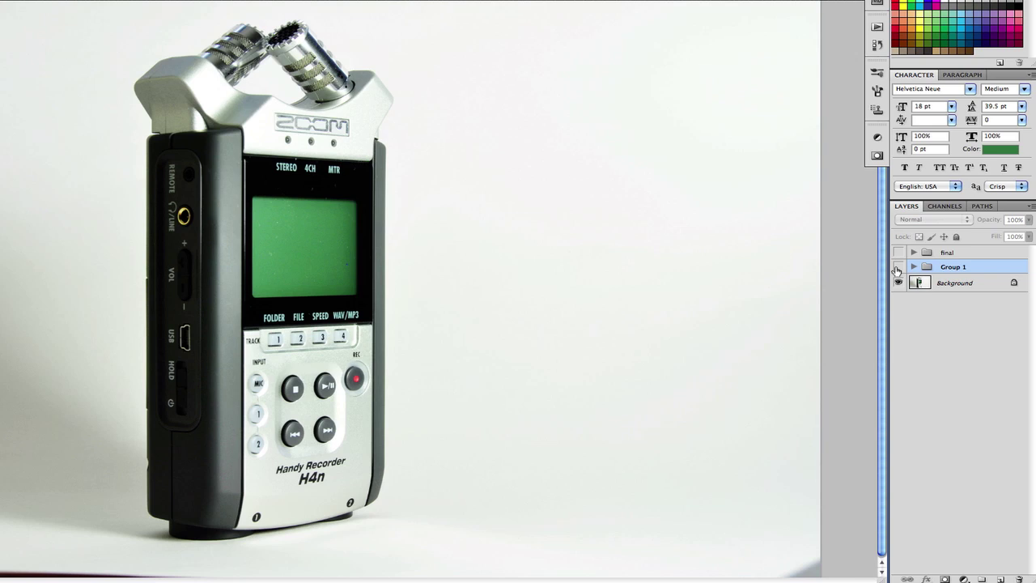
{"action": "left_click", "coordinate": [899, 267]}
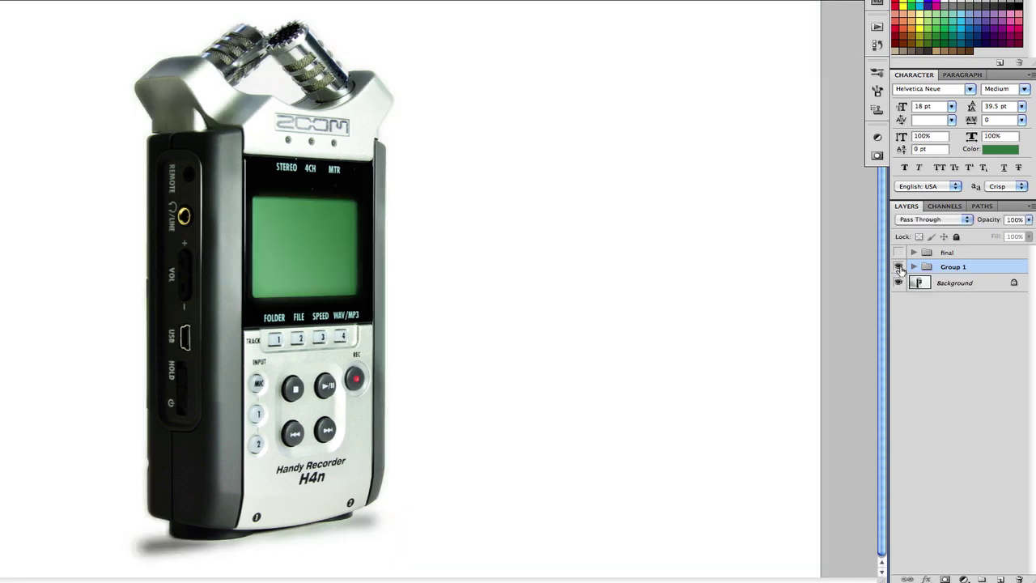
{"action": "left_click", "coordinate": [898, 267]}
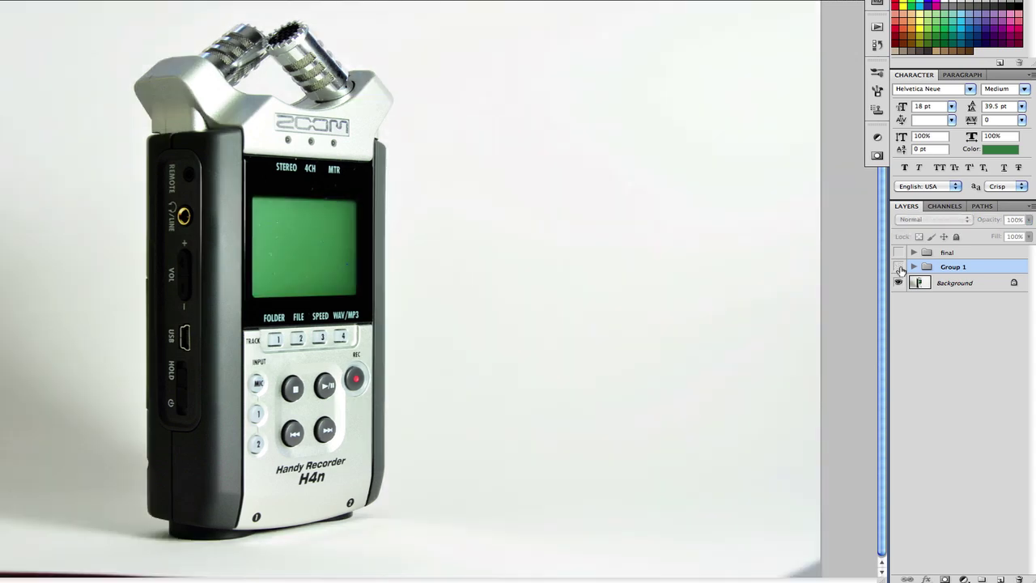
{"action": "left_click", "coordinate": [899, 267]}
{"action": "left_click", "coordinate": [898, 267]}
{"action": "left_click", "coordinate": [898, 267]}
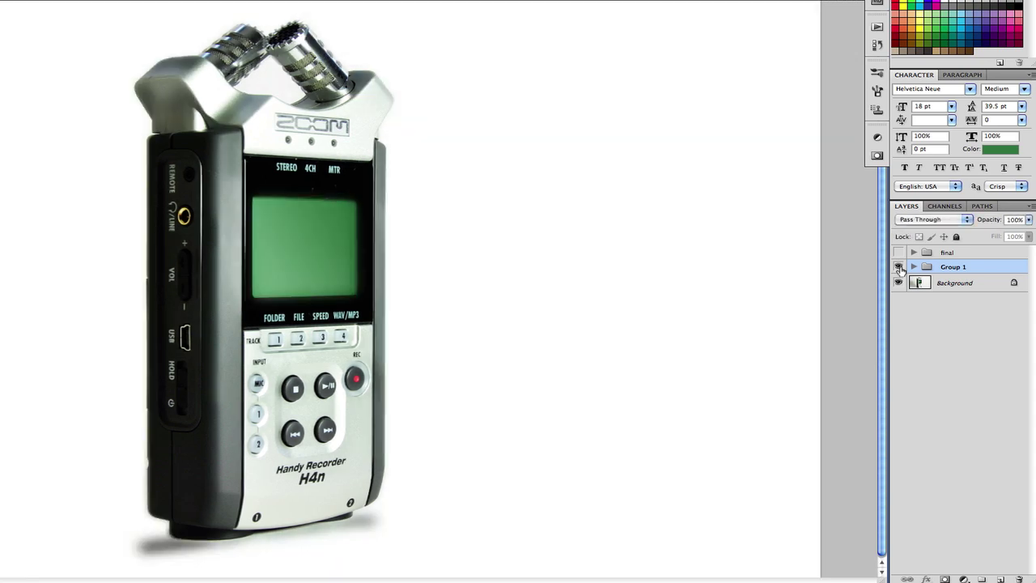